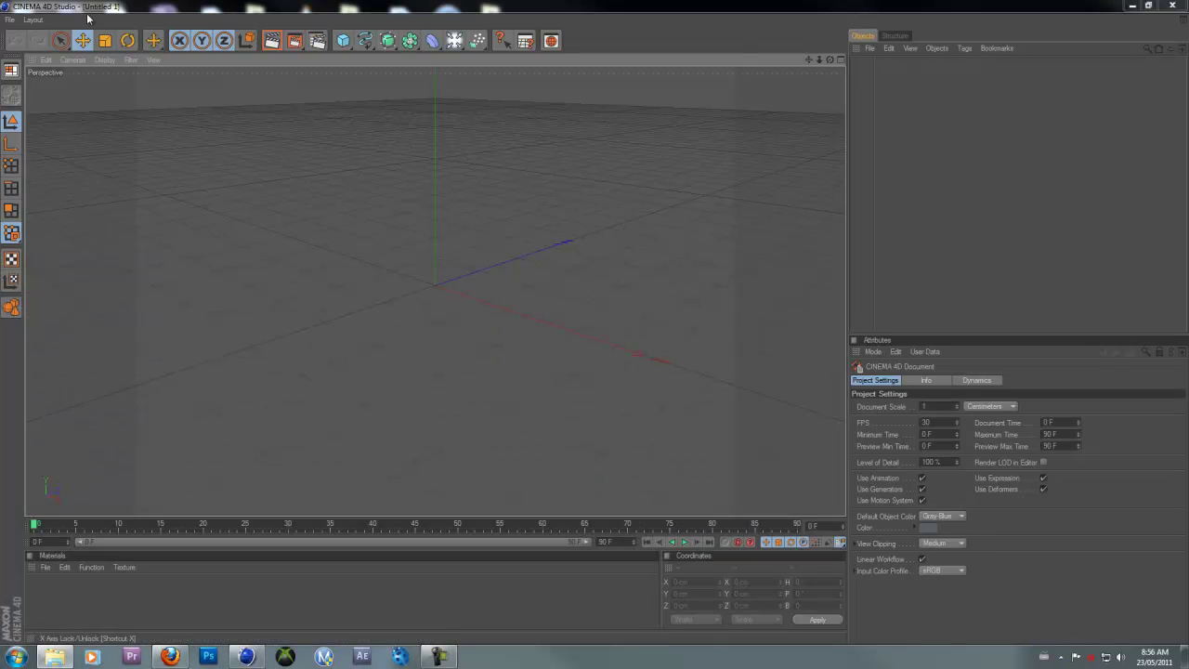
Step: Restore the standard full menu layout and pick Cube from the primitives palette
click(36, 19)
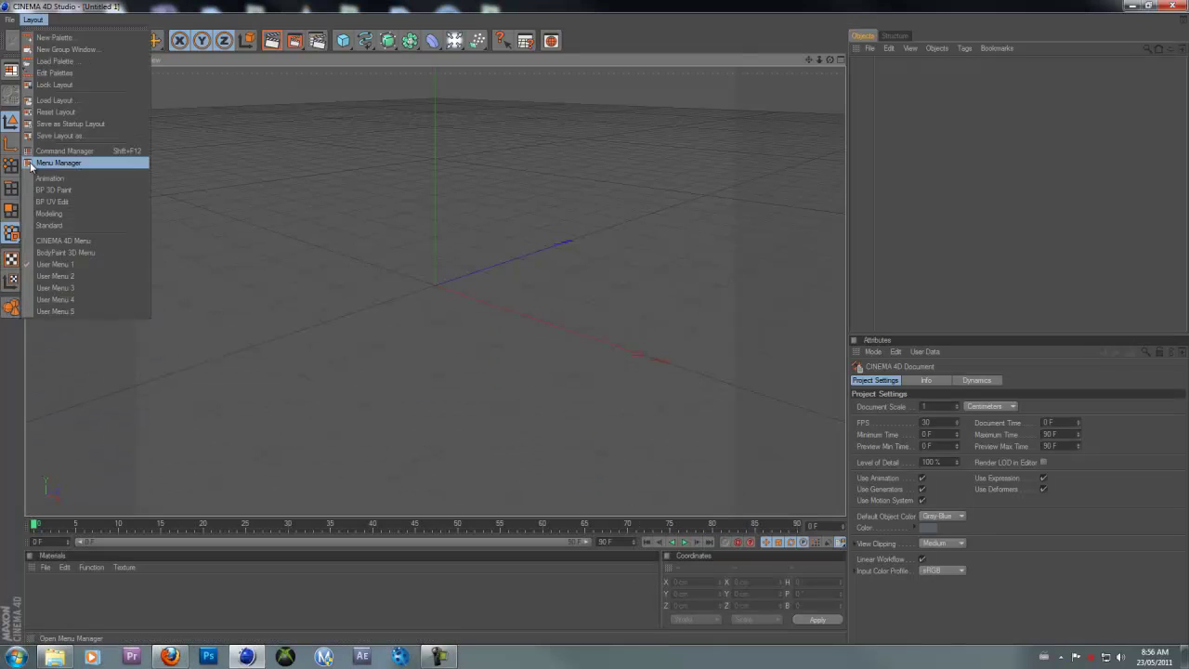
click(38, 229)
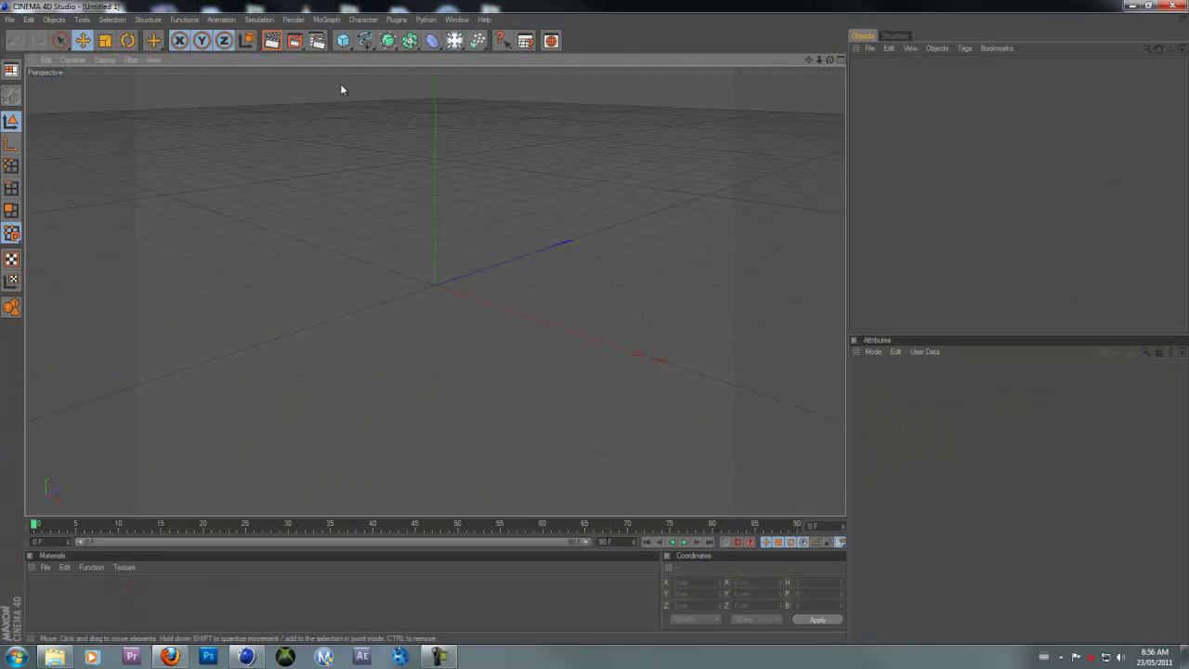
click(344, 42)
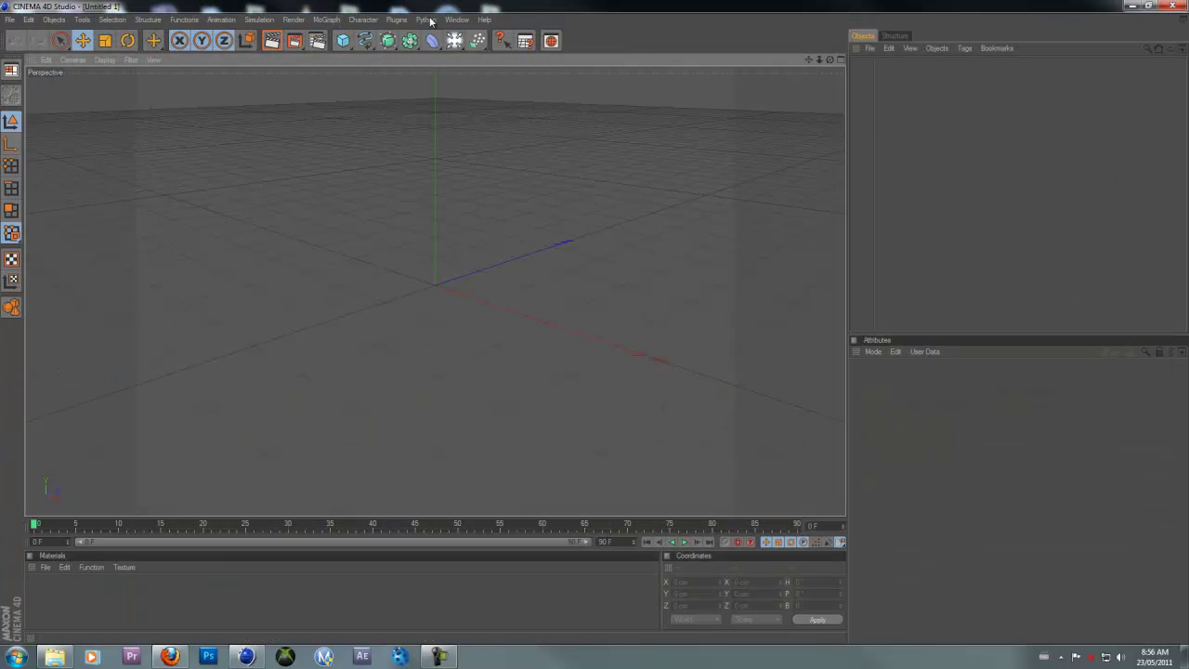
Step: Add a cube and set its size to X 5, Y 2, Z 5 cm
click(344, 41)
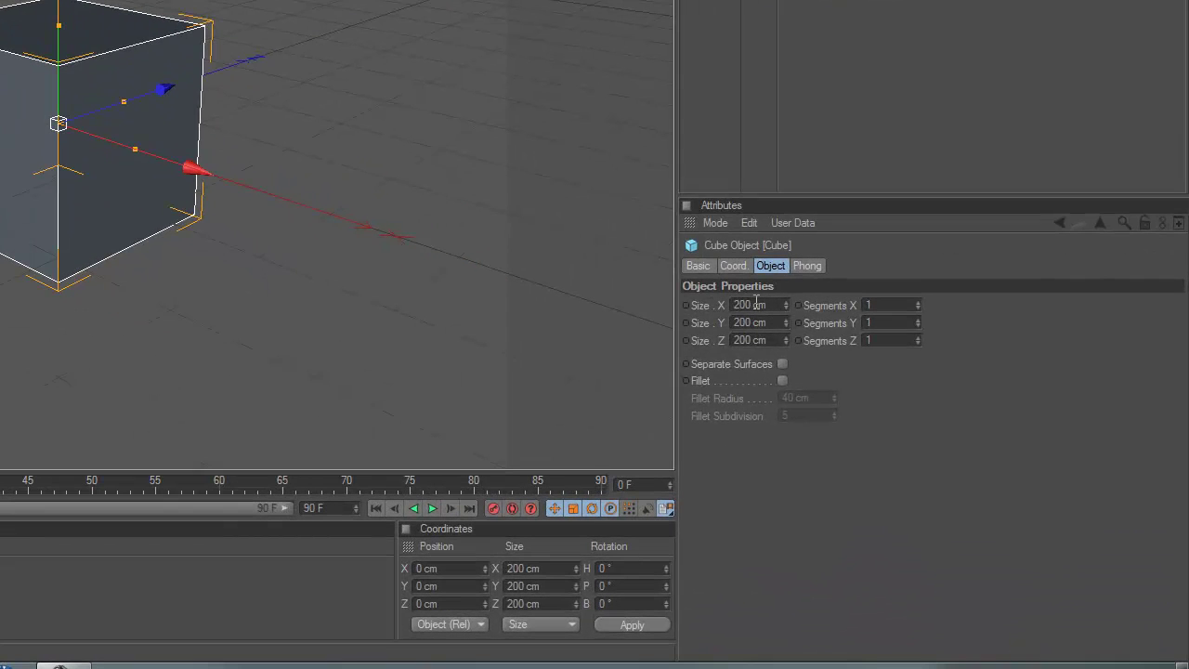
double_click(743, 305)
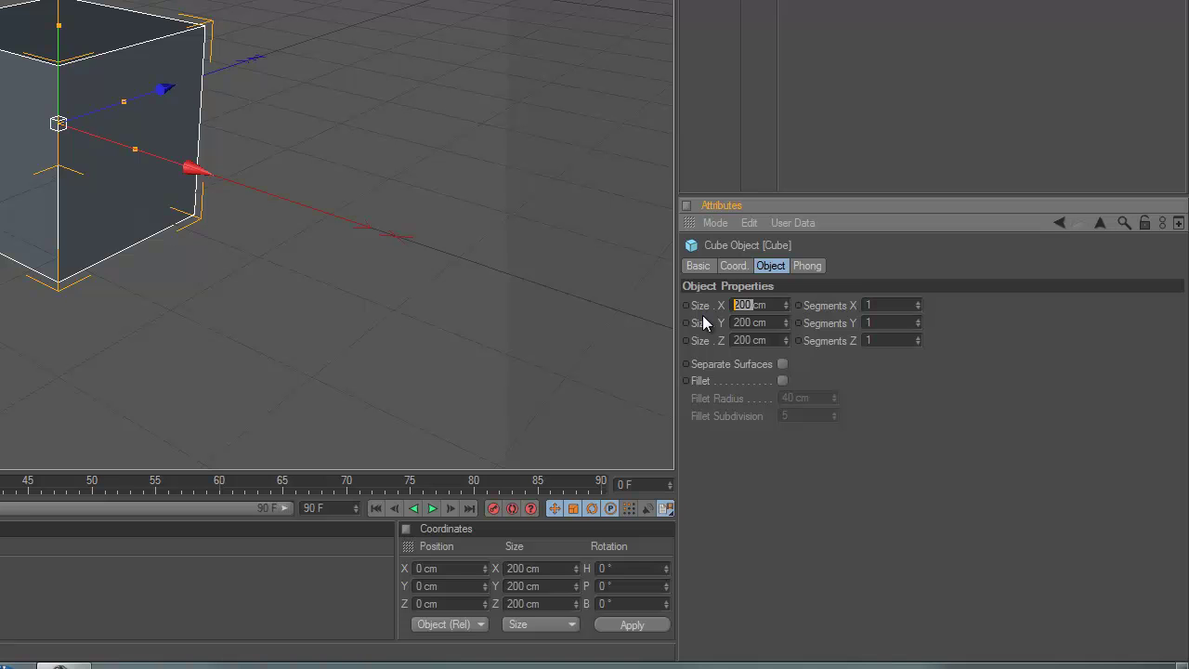
text(5)
double_click(751, 322)
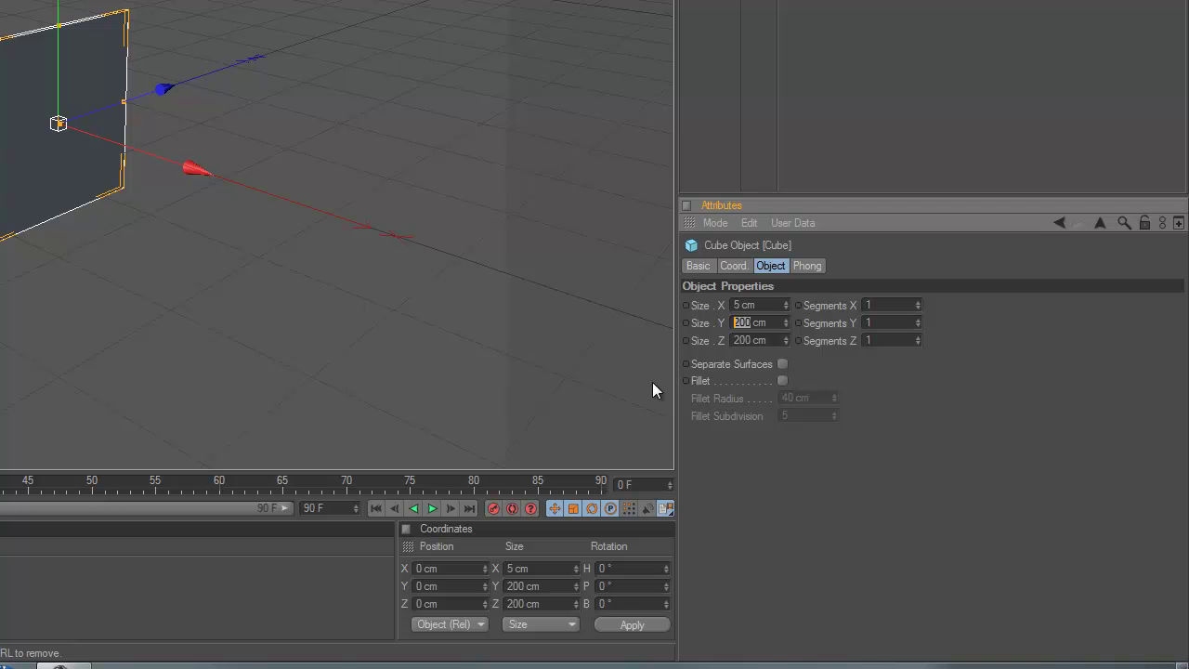
text(2)
double_click(749, 341)
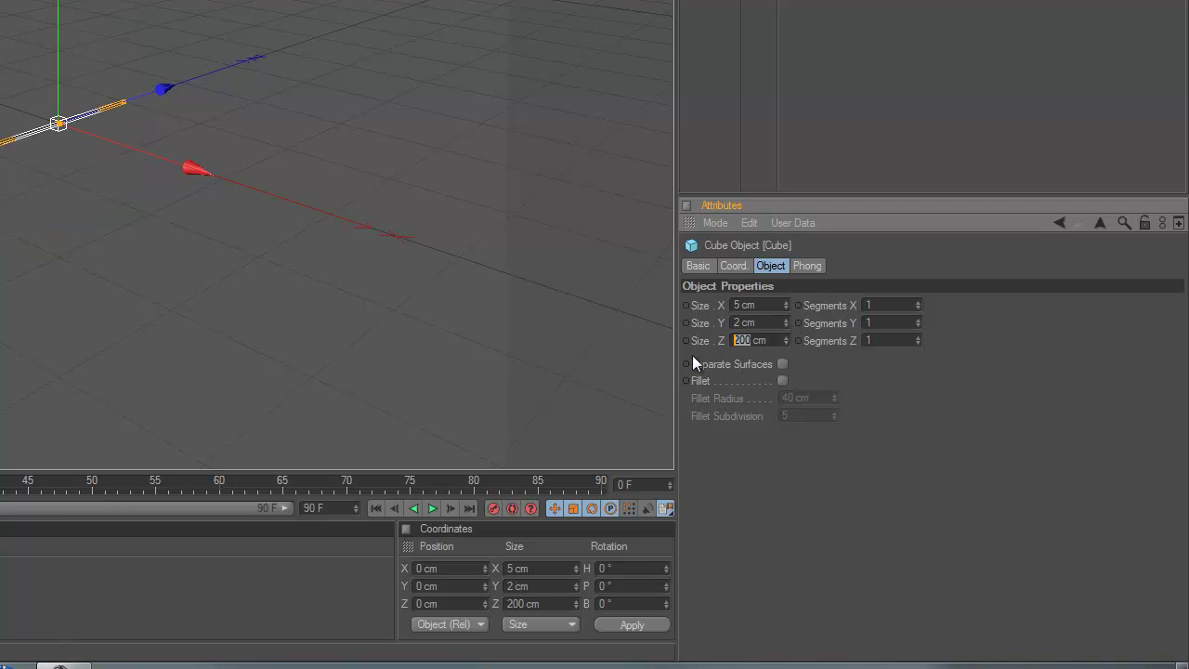
text(5)
key(Return)
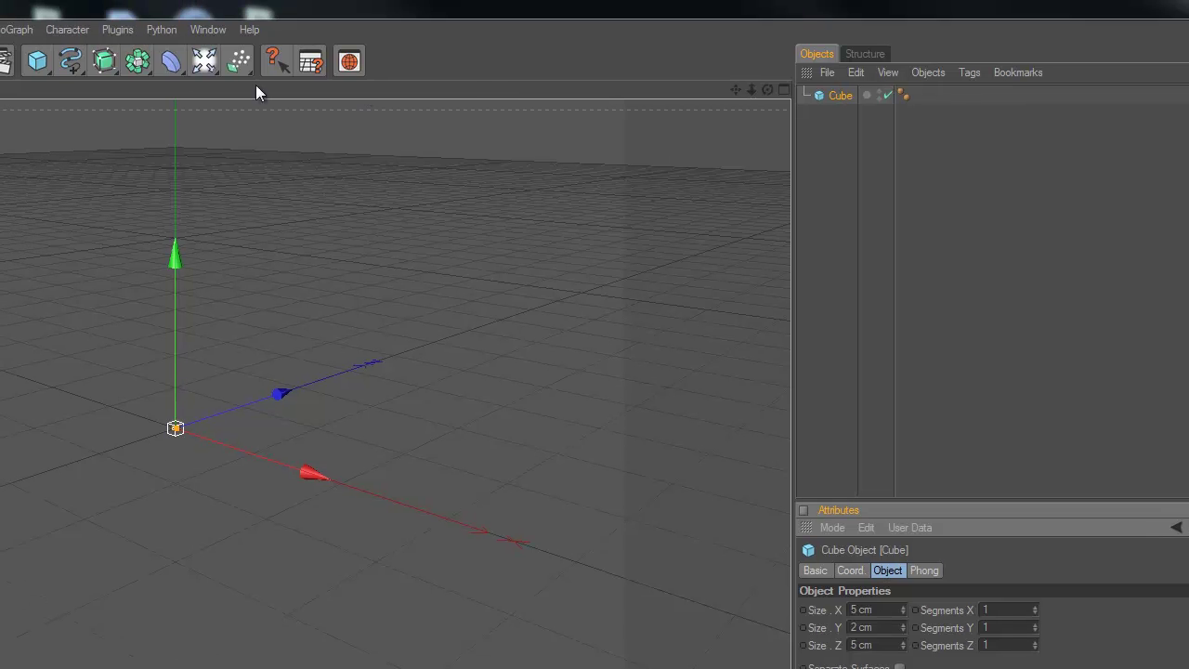
Step: Add a MoGraph Cloner and parent the Cube under it in the Object Manager
click(3, 30)
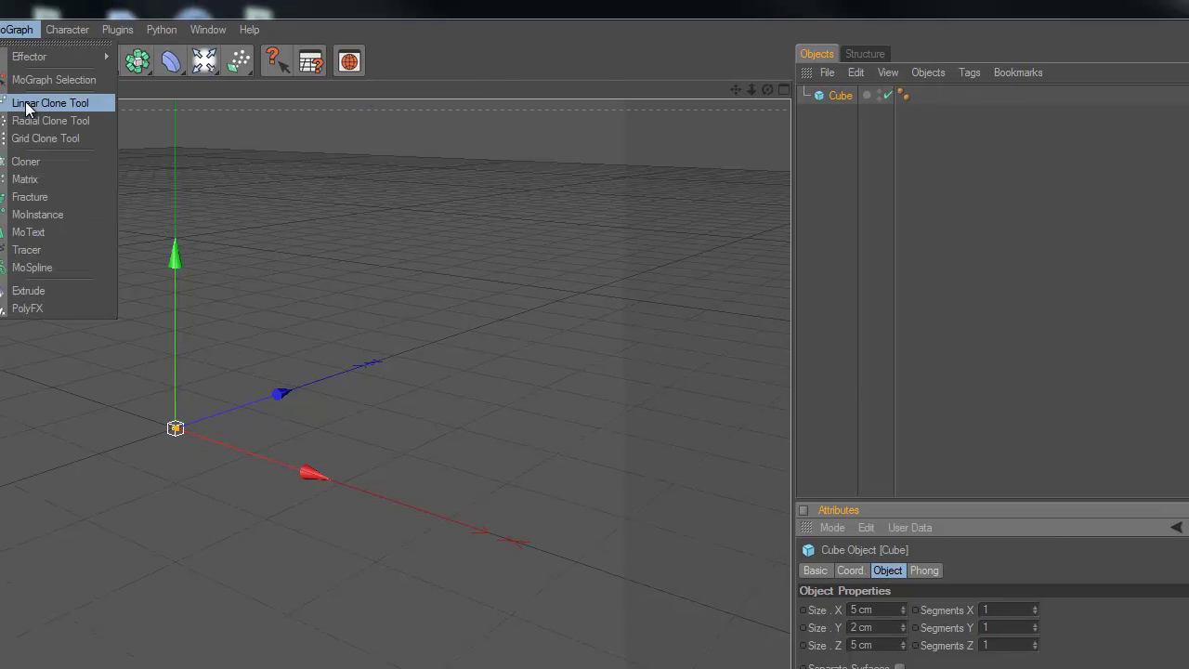
click(32, 165)
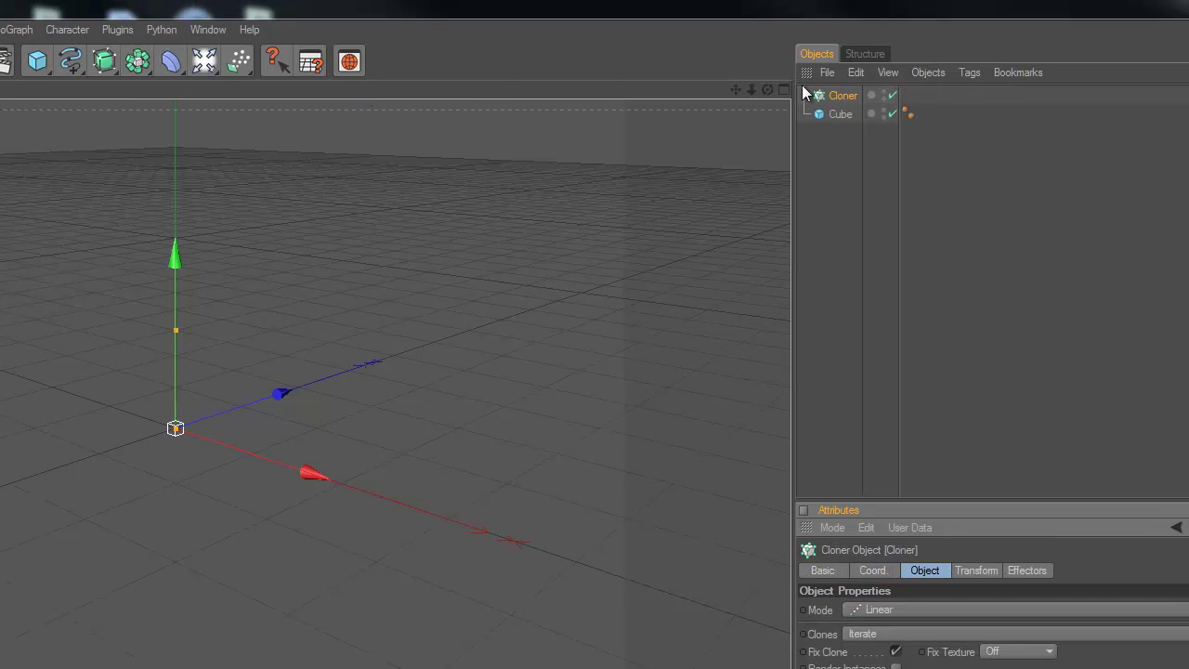
drag(811, 113, 816, 94)
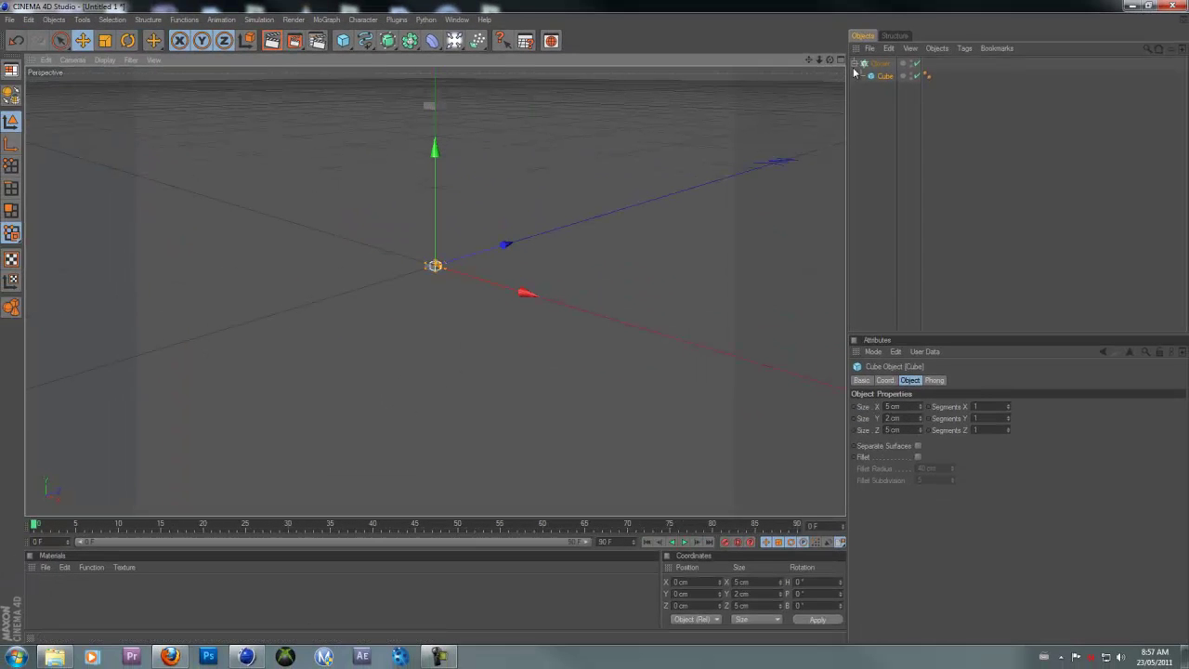
Step: Set the Cloner to Grid Array mode with counts 25, 1, 25
click(883, 64)
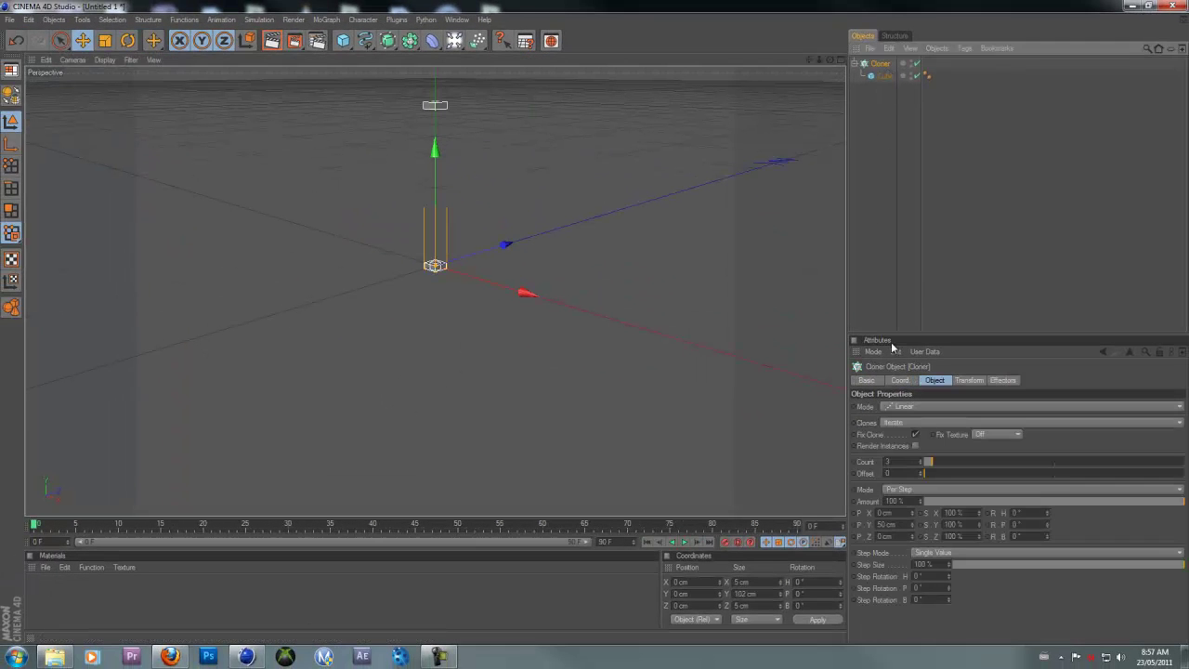
click(895, 407)
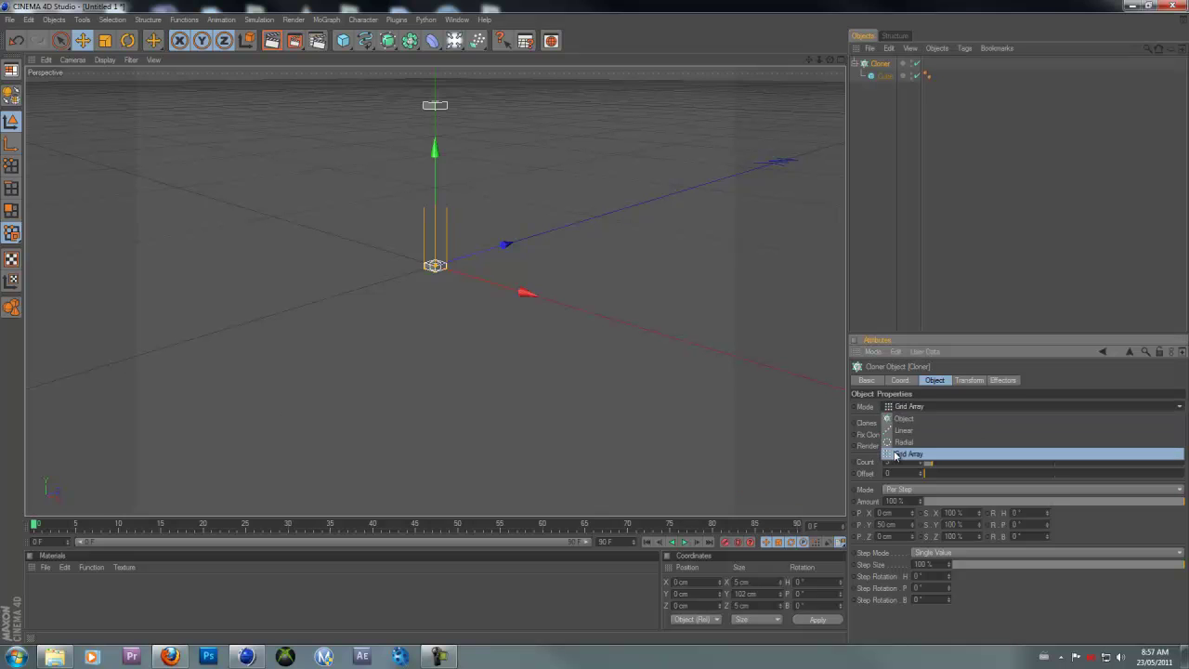
click(897, 453)
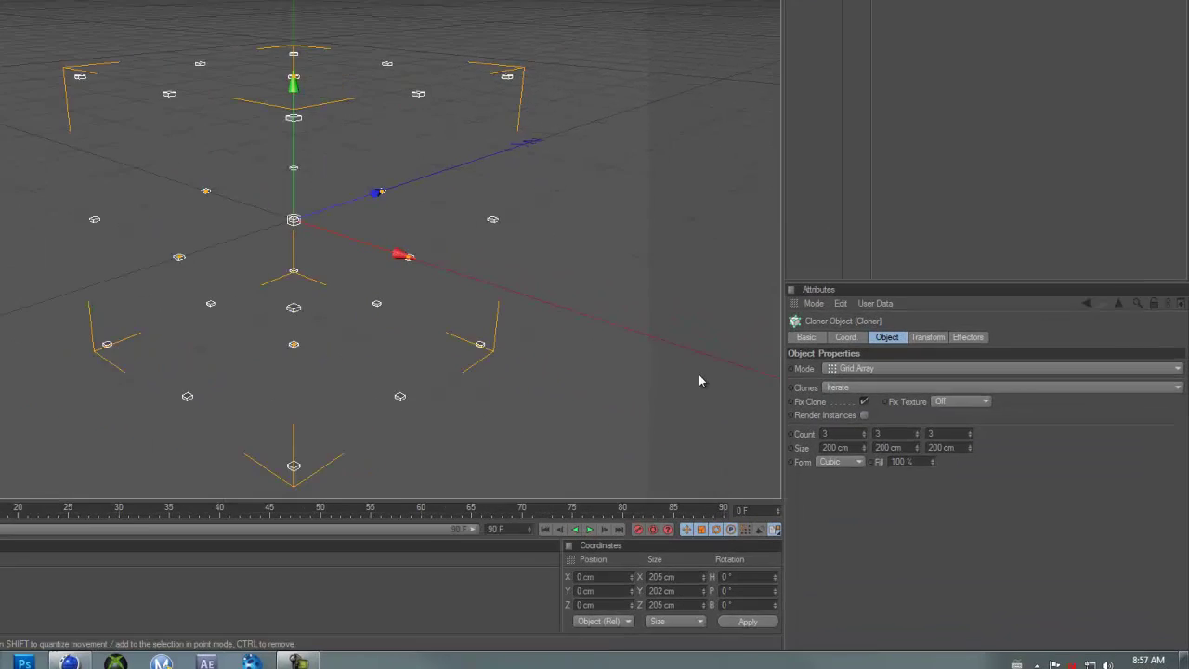
double_click(776, 388)
text(25)
key(Return)
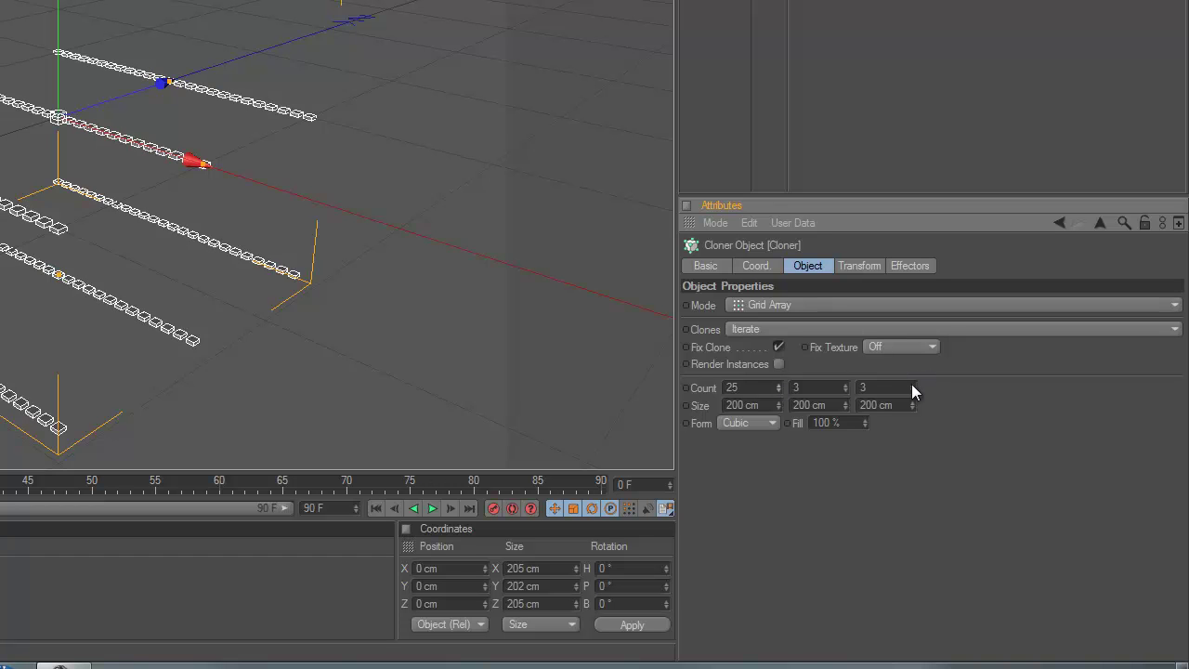
drag(912, 384, 923, 256)
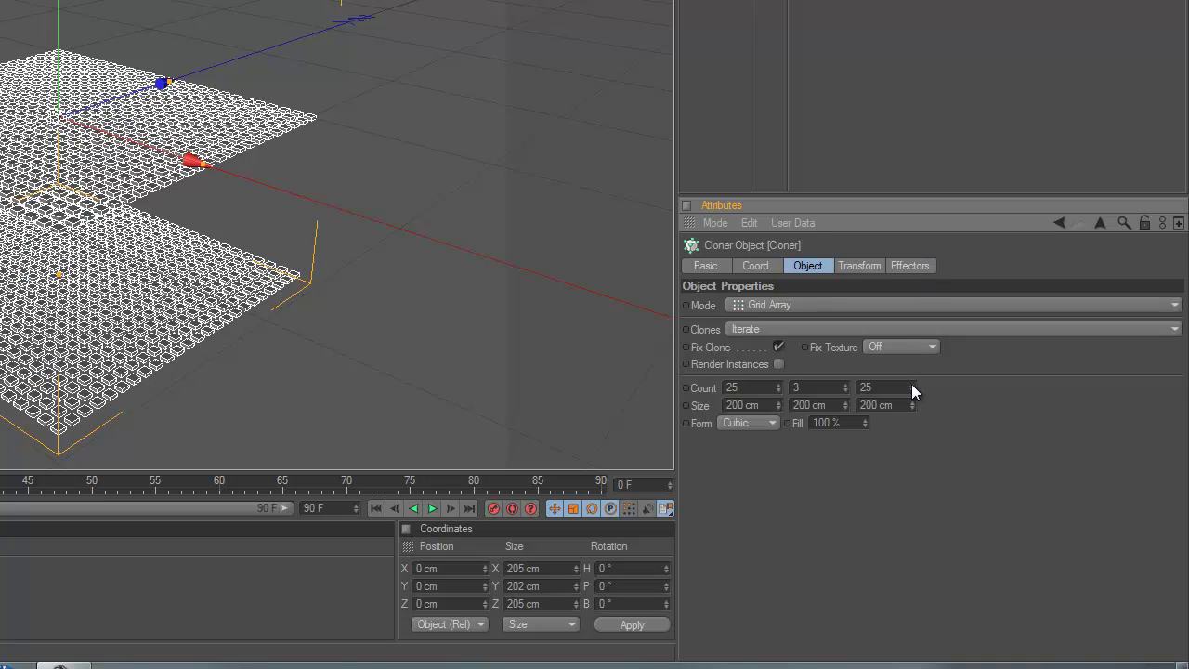
double_click(843, 389)
text(1)
key(Return)
Step: Deselect everything and zoom the viewport in on the cube grid
click(648, 431)
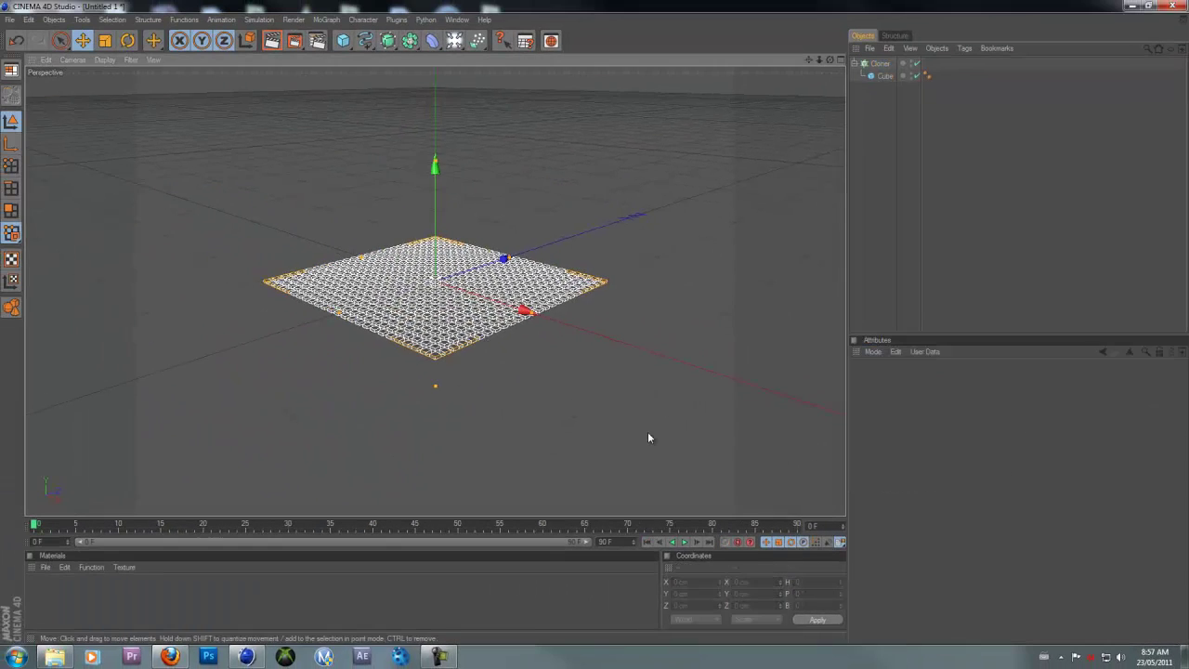
scroll(648, 431, up, 3)
scroll(649, 433, up, 2)
scroll(502, 290, up, 1)
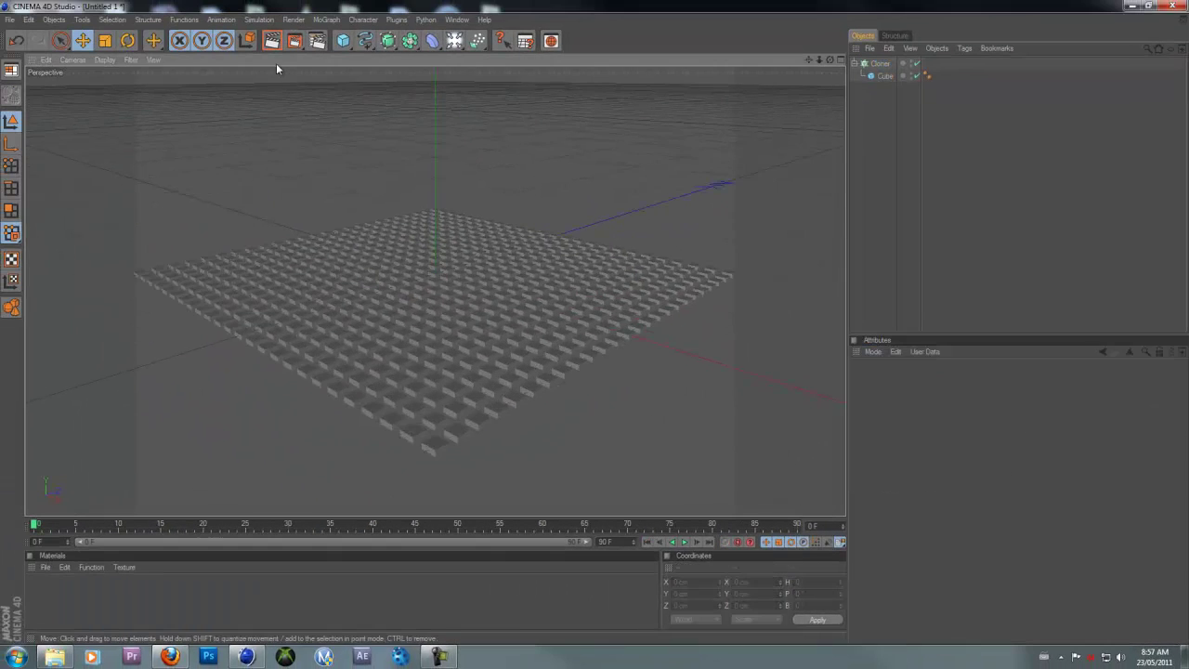
Step: Add a sphere with a 10 cm radius, raised above the grid's left edge
drag(343, 40, 458, 56)
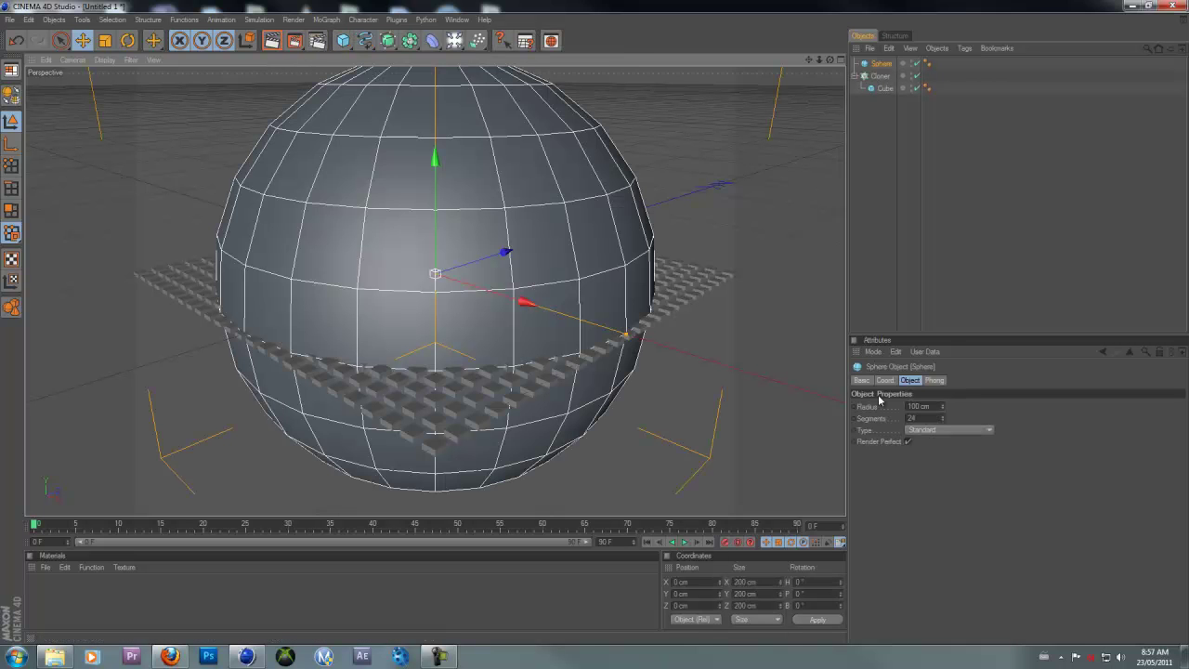
drag(938, 406, 940, 409)
text(6)
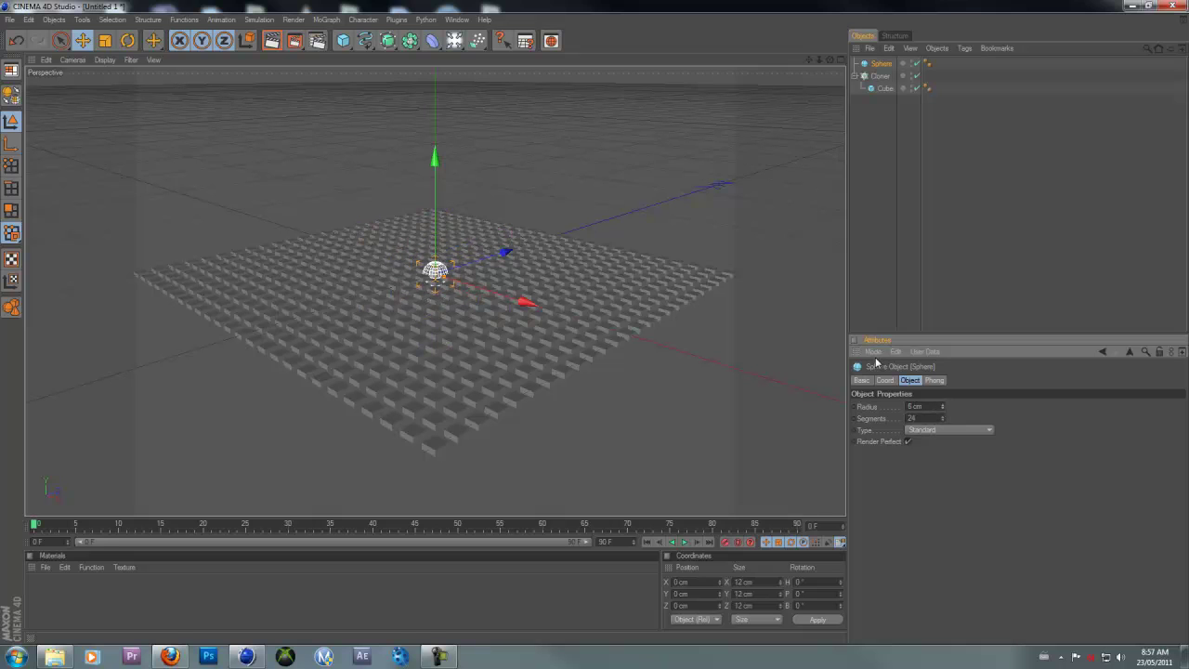
drag(435, 156, 435, 130)
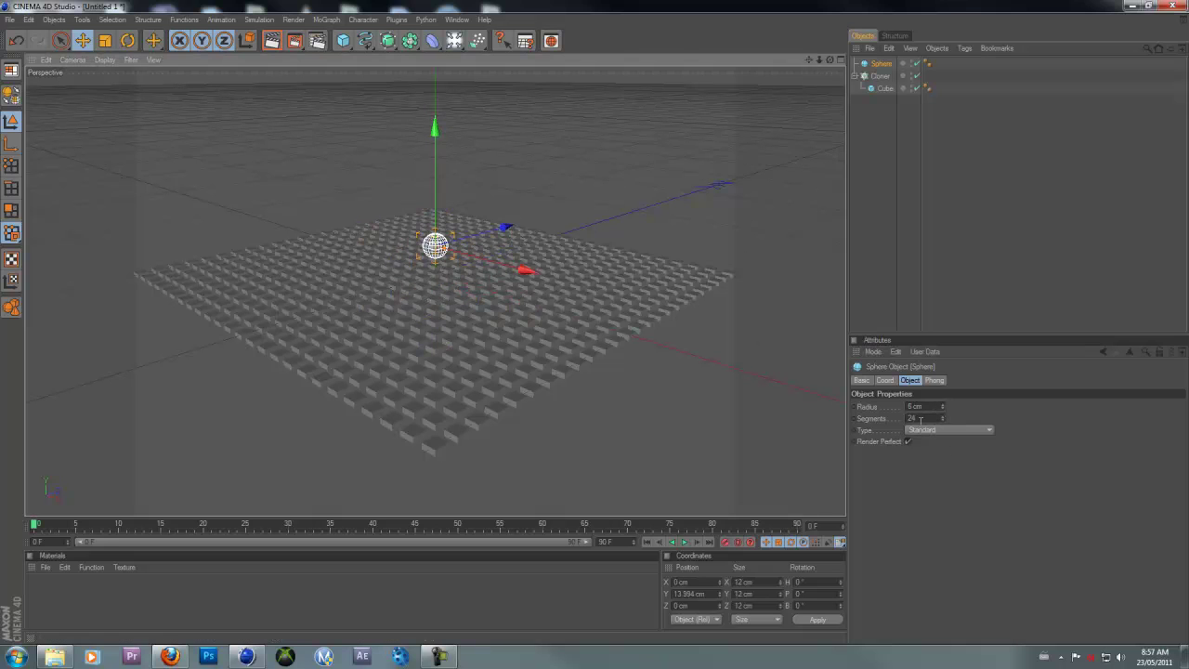
drag(945, 407, 945, 404)
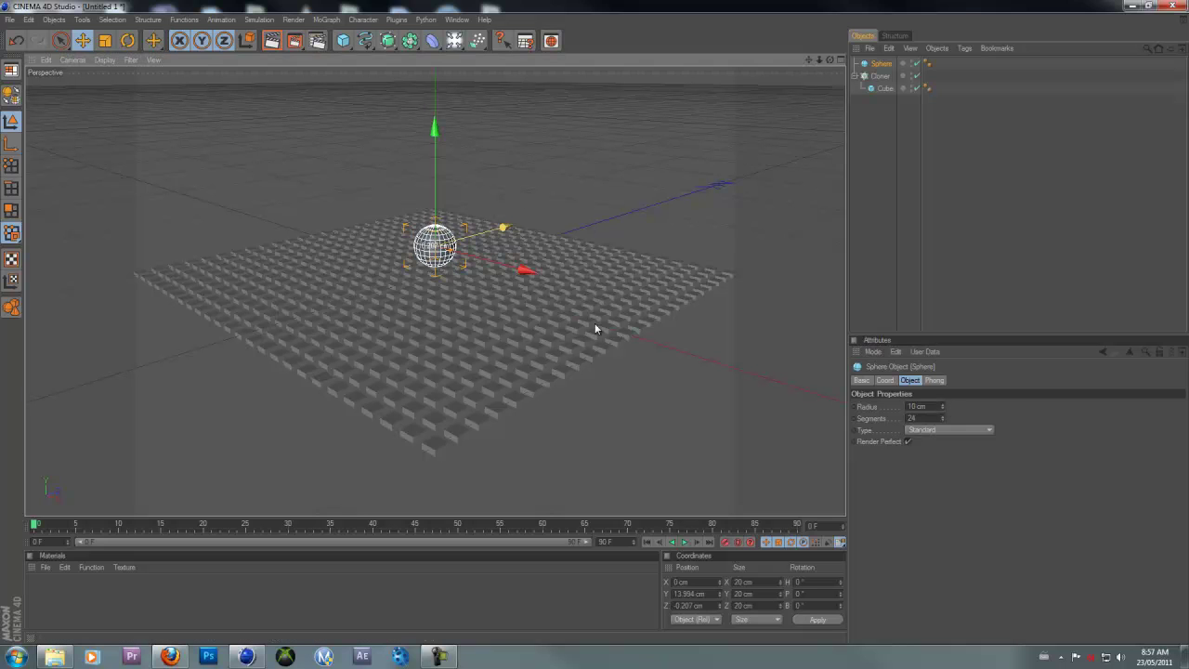
click(787, 93)
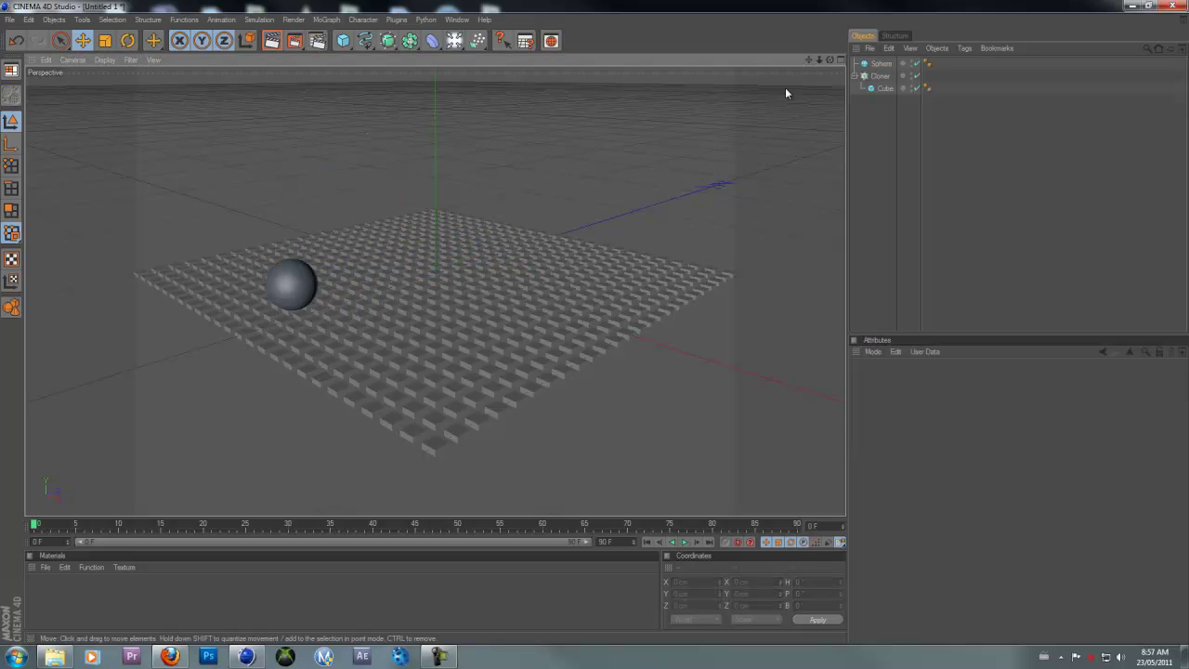
click(881, 75)
click(855, 84)
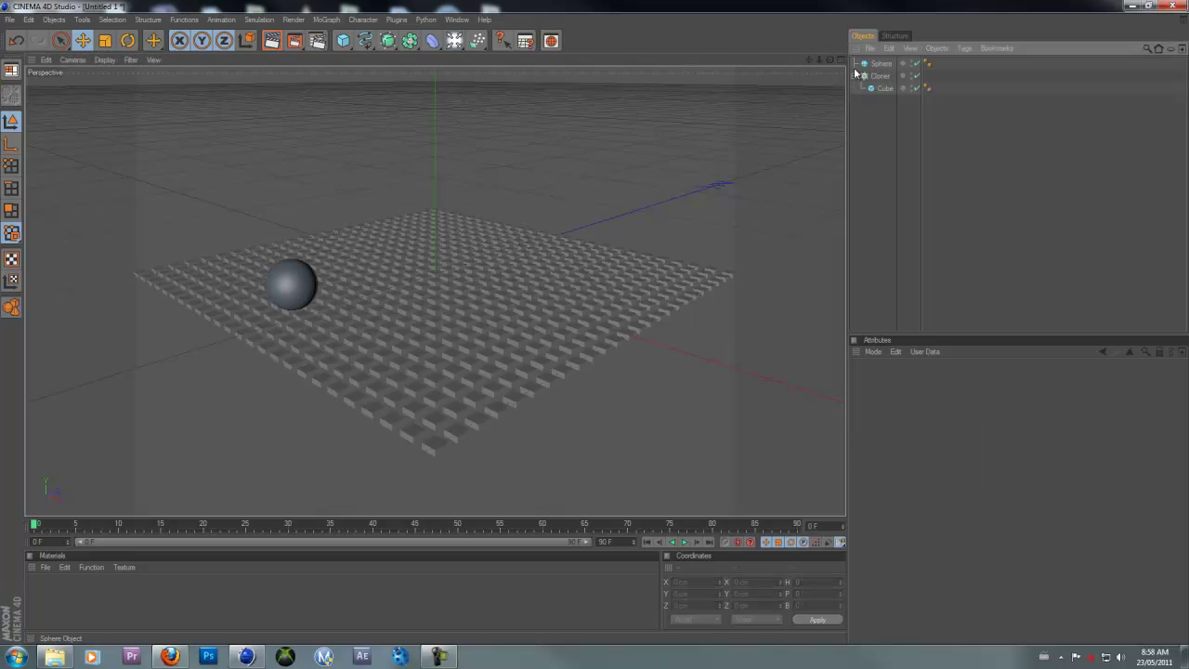
Step: Add a Target effector to the Cloner with the sphere as its target object
click(856, 75)
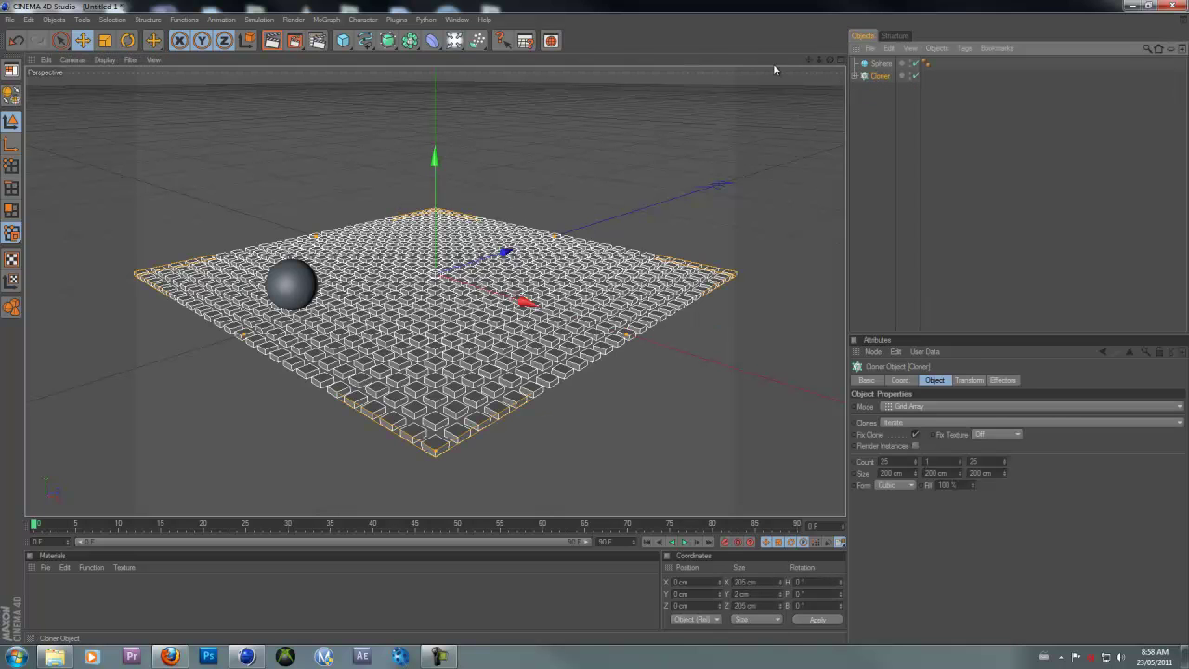
click(293, 18)
mouse_move(350, 37)
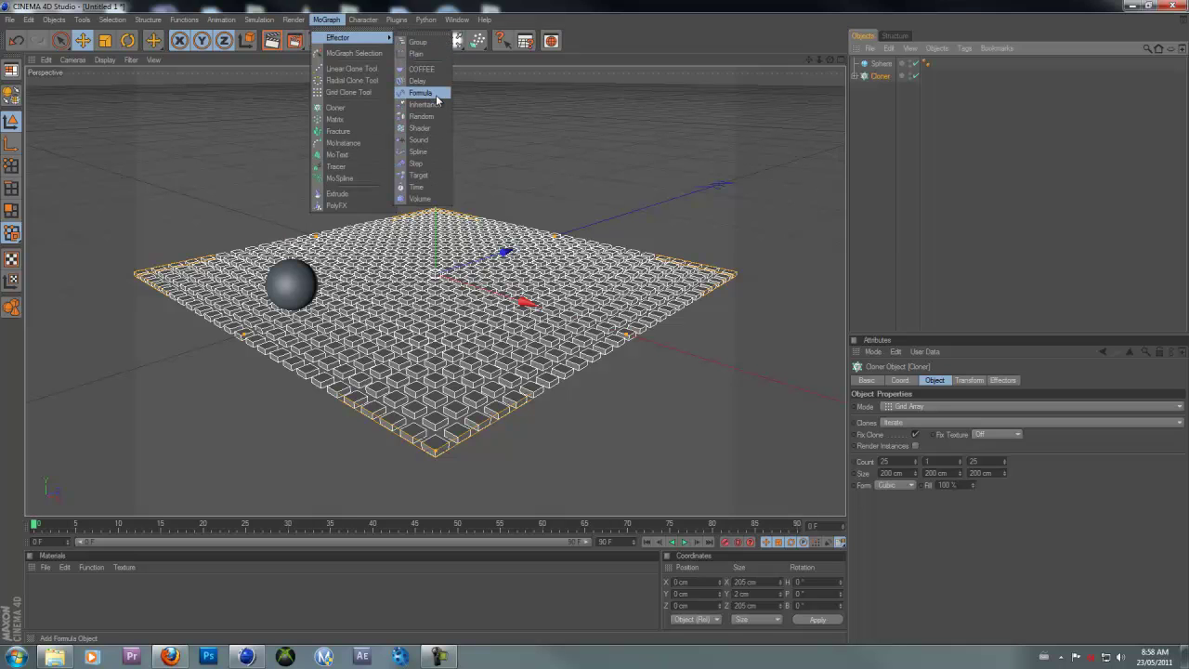
click(419, 175)
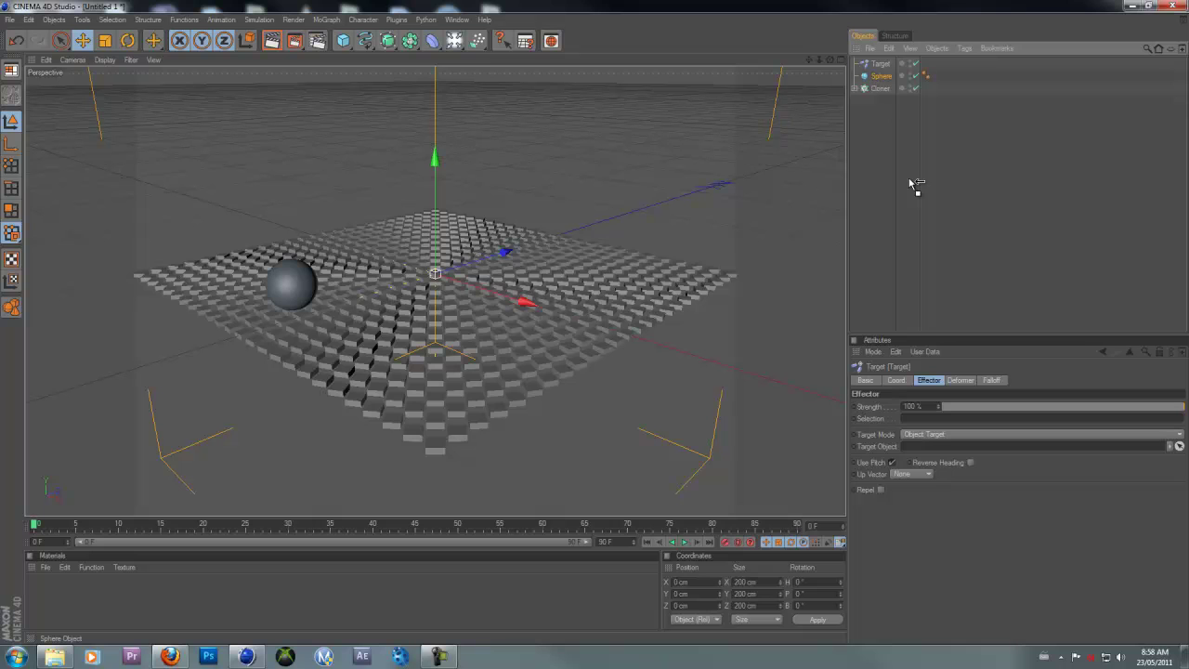
drag(919, 250, 915, 447)
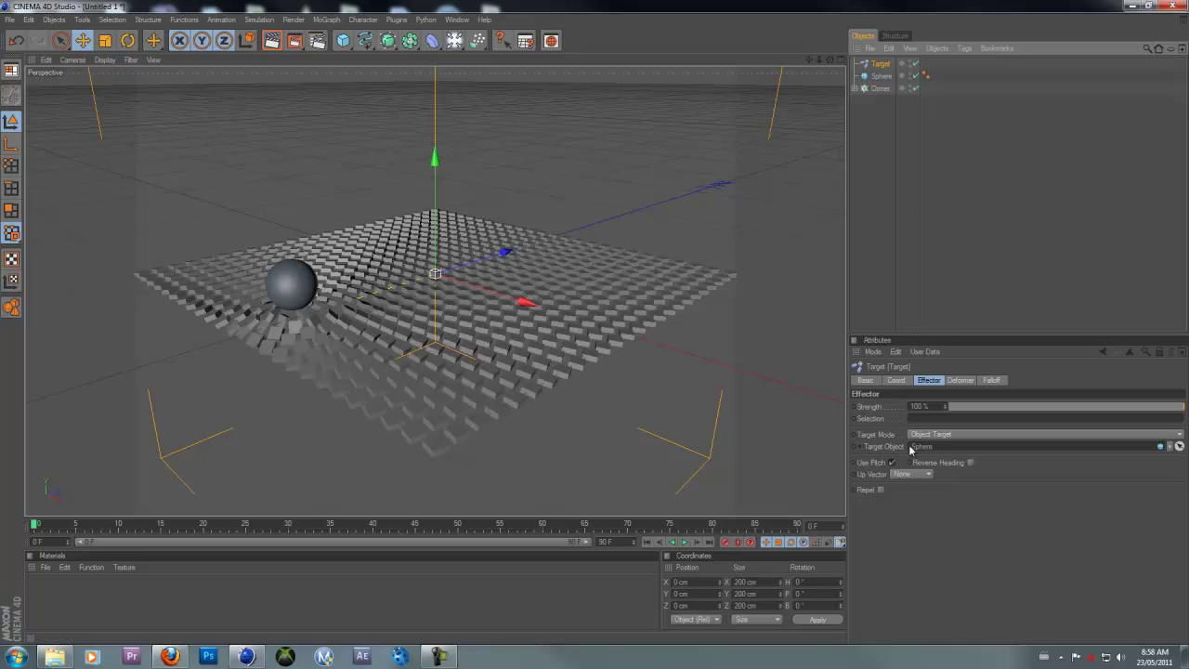
Step: Move the sphere through the grid and leave it raised above the cubes
click(288, 284)
drag(596, 323, 596, 326)
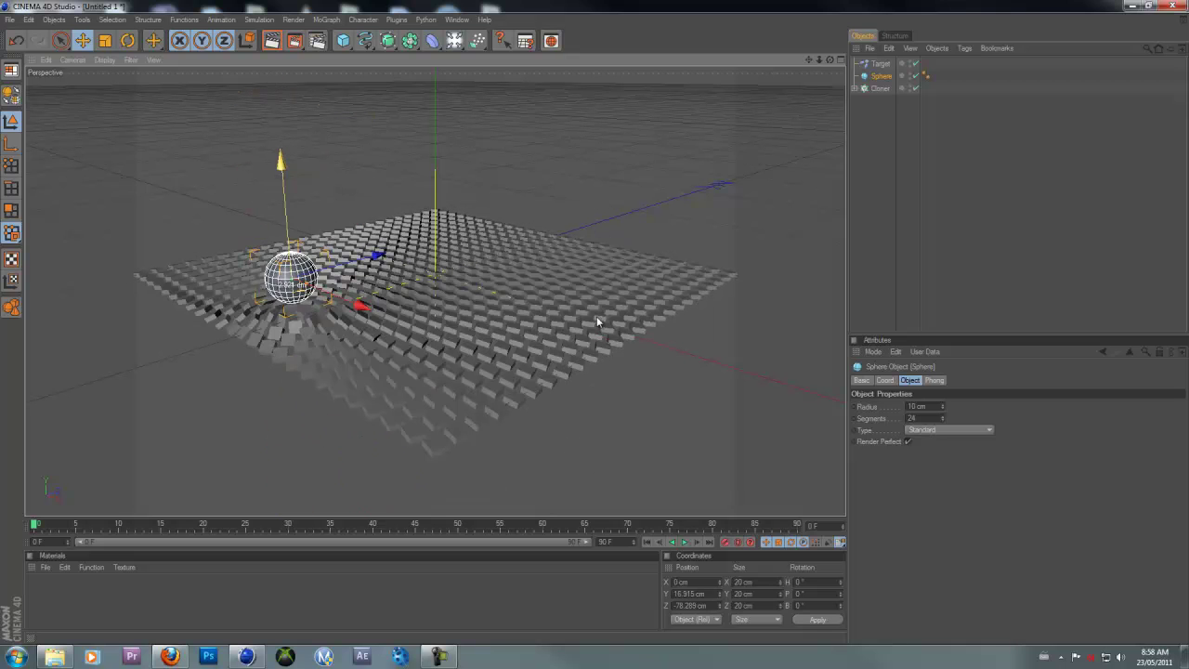
drag(596, 326, 597, 316)
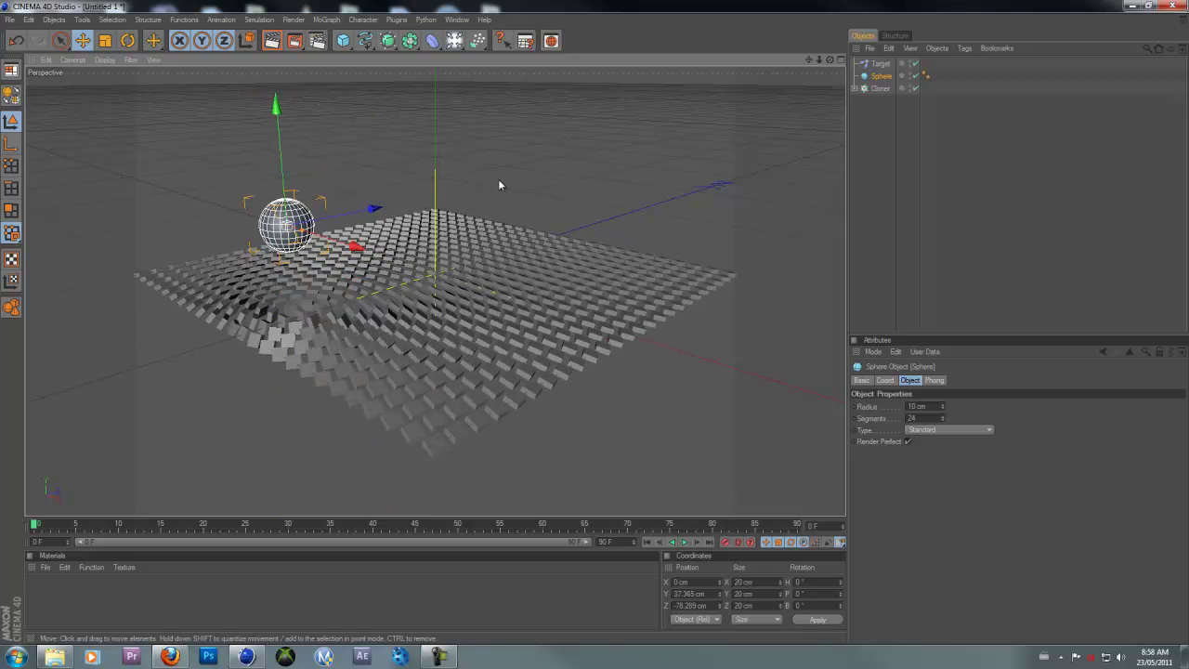
Step: Enable Repel on the Target effector and move the sphere across the grid
click(879, 63)
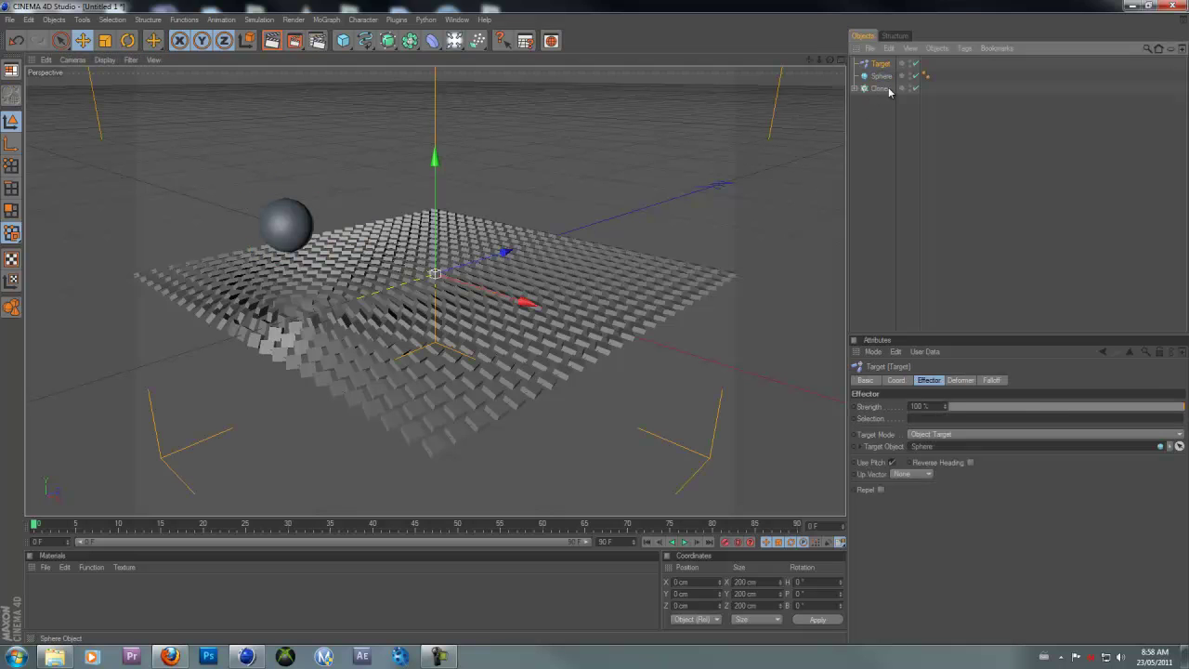
click(928, 475)
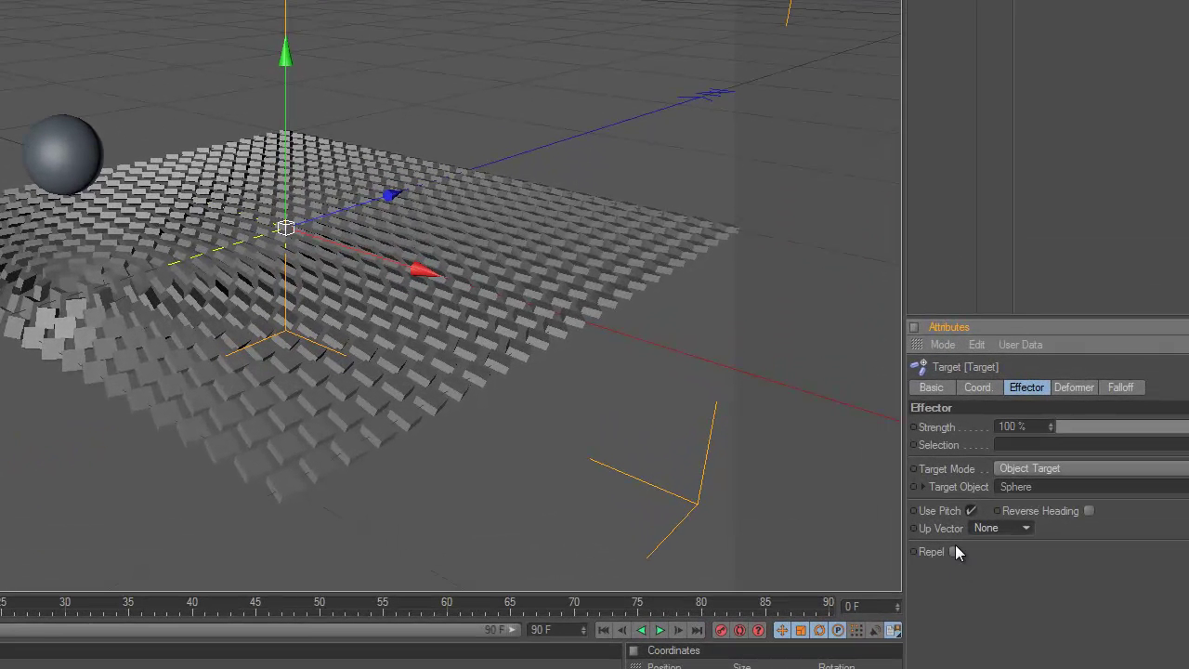
click(953, 552)
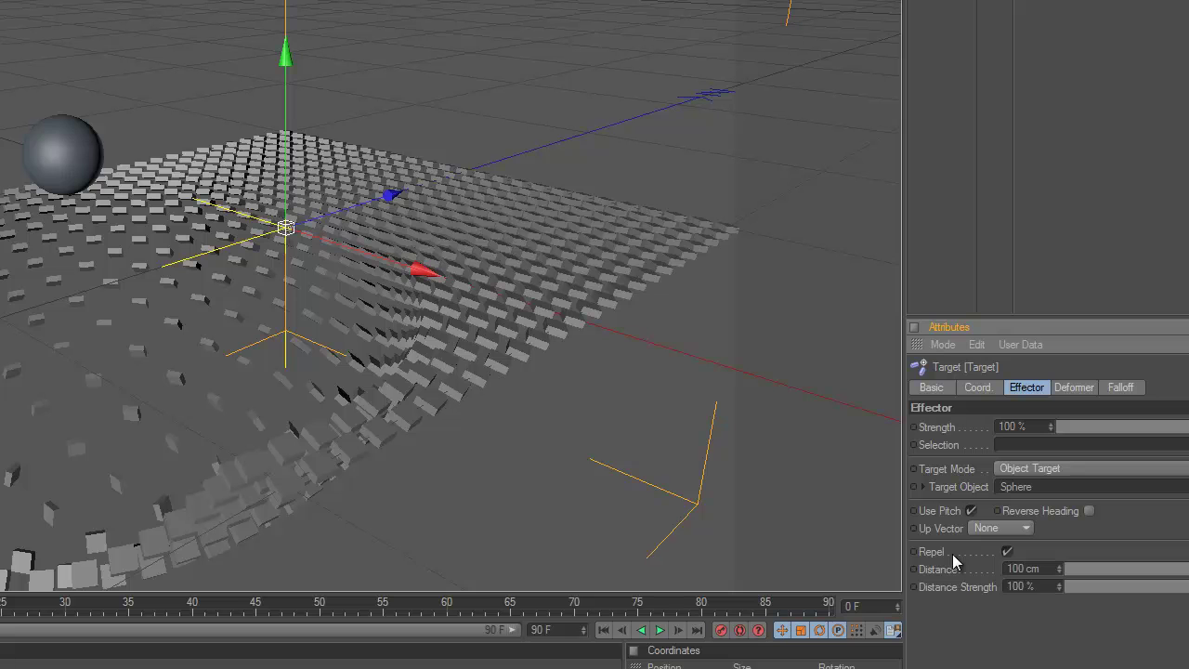
click(28, 131)
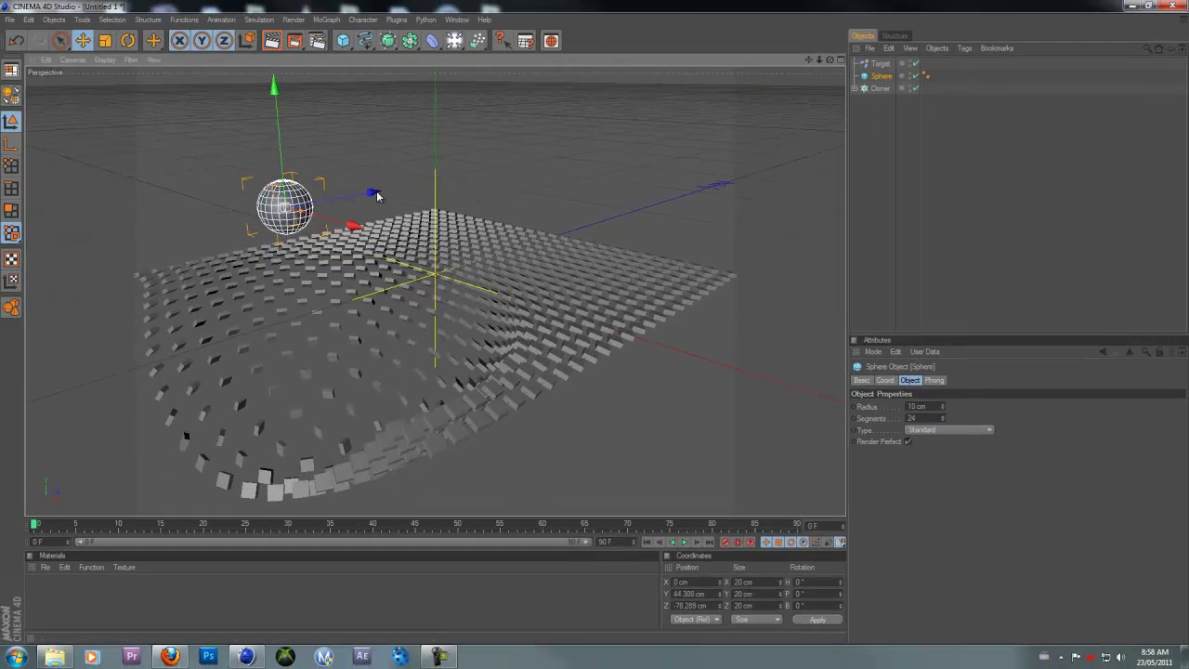
mouse_move(376, 195)
mouse_down()
mouse_move(582, 330)
mouse_move(599, 324)
mouse_up()
Step: Lower the effector's distance strength to 38% and slide the sphere back
click(879, 63)
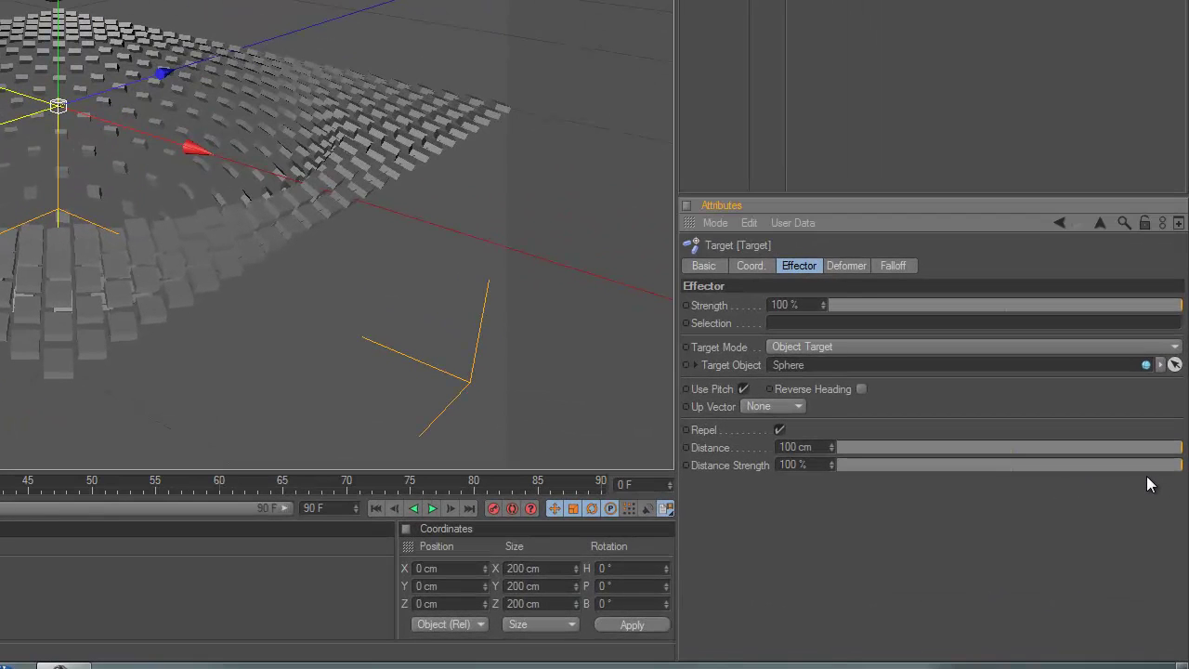
mouse_move(1064, 466)
mouse_down()
mouse_move(969, 466)
mouse_move(985, 465)
mouse_up()
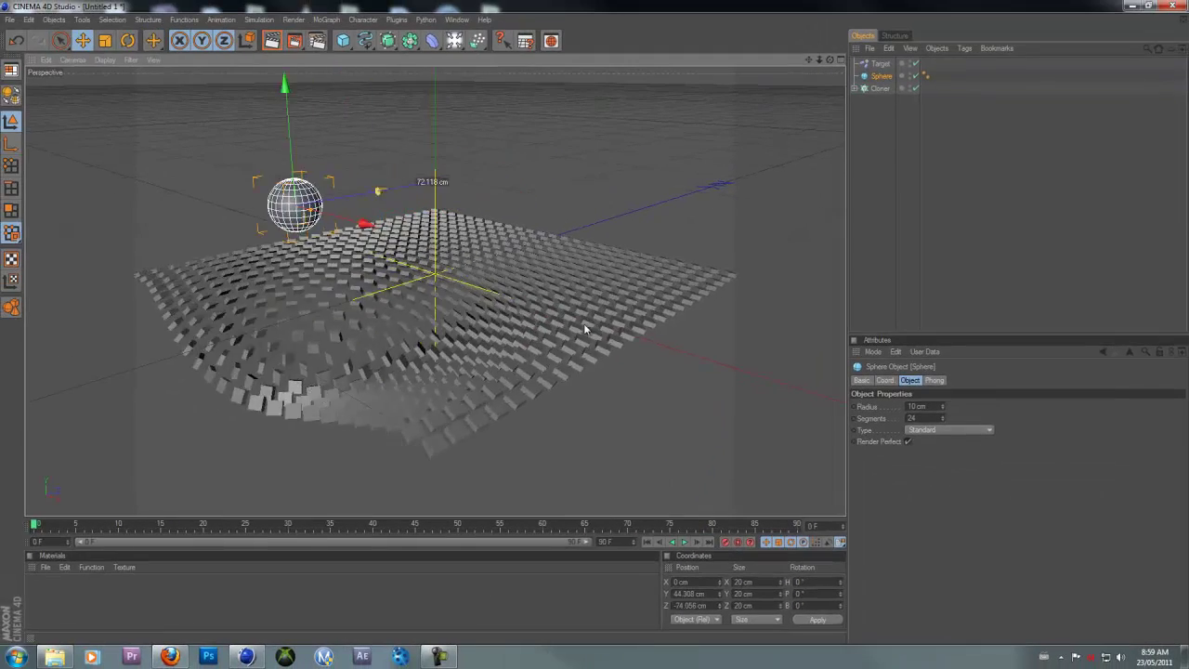
mouse_move(584, 323)
mouse_down()
mouse_move(649, 322)
mouse_move(239, 403)
mouse_move(606, 320)
mouse_move(478, 332)
mouse_move(594, 321)
mouse_up()
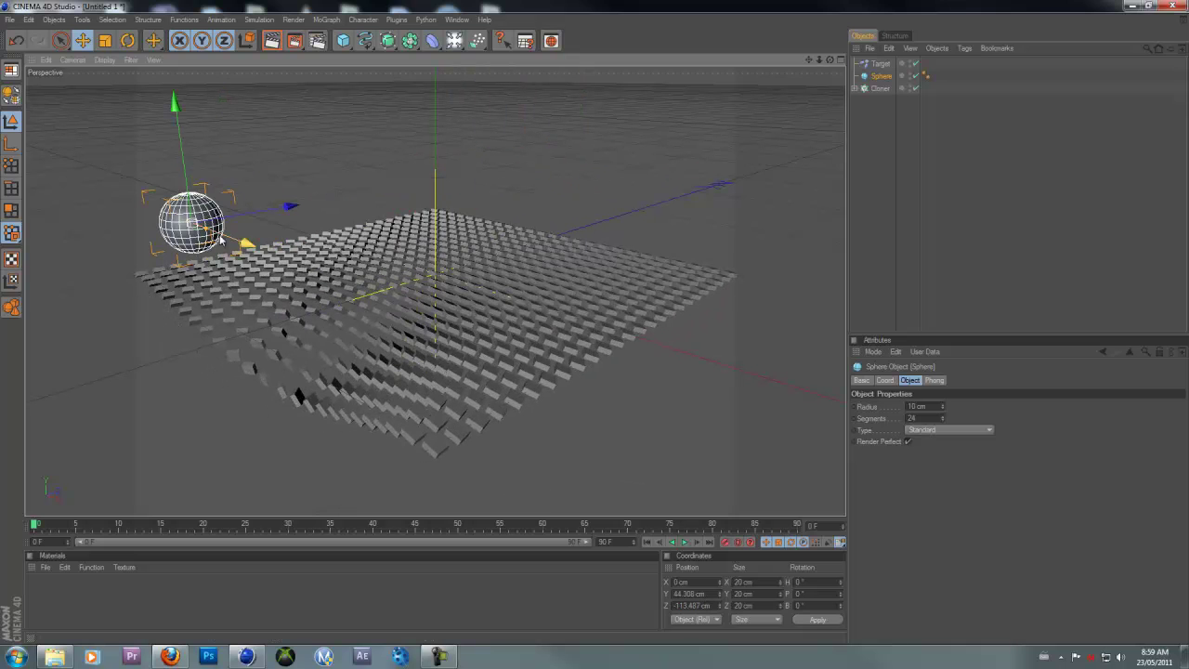
Step: Create a Nukei material with a bright red diffuse colour
click(51, 568)
mouse_move(103, 433)
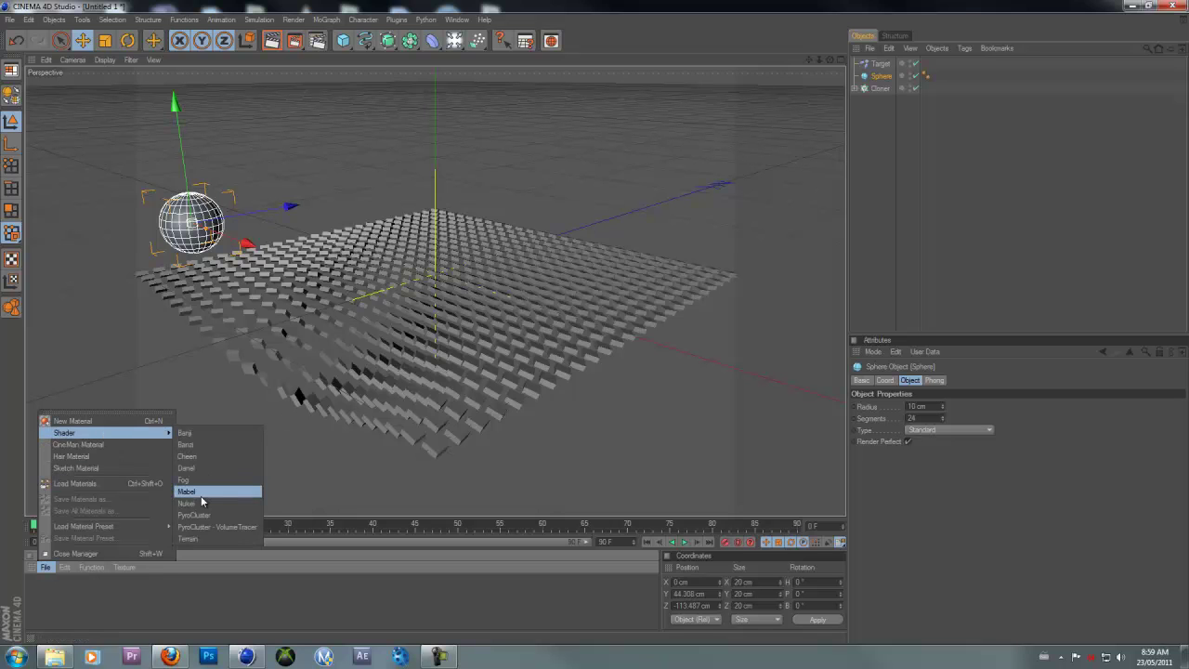
click(201, 504)
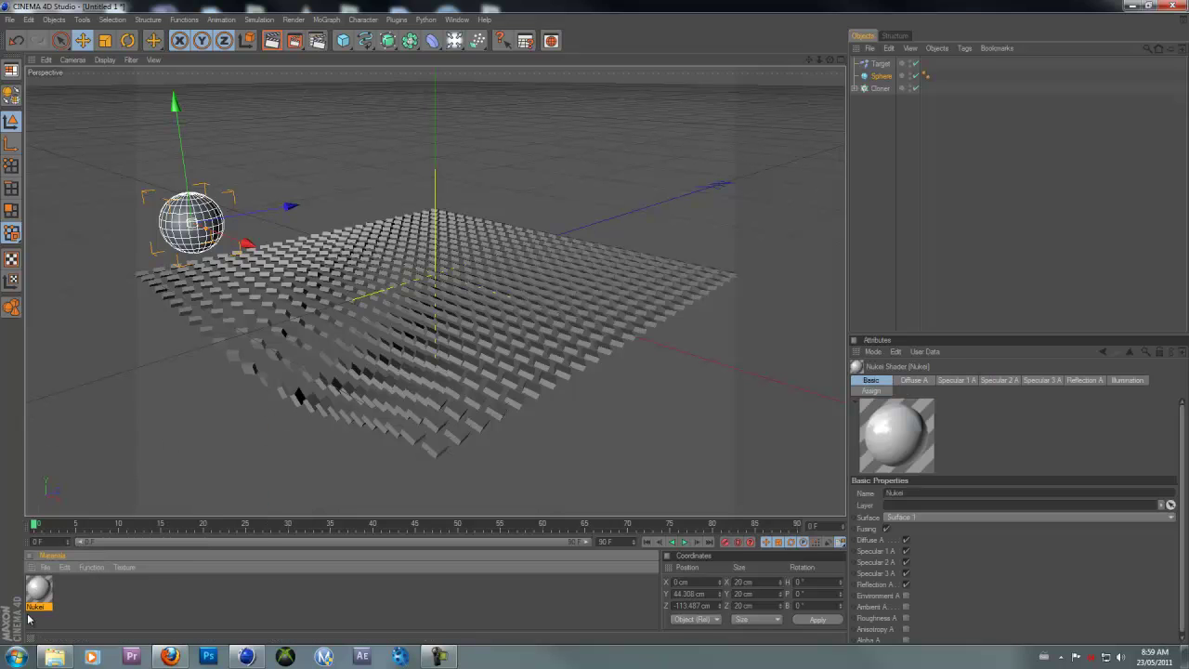
double_click(36, 595)
click(207, 236)
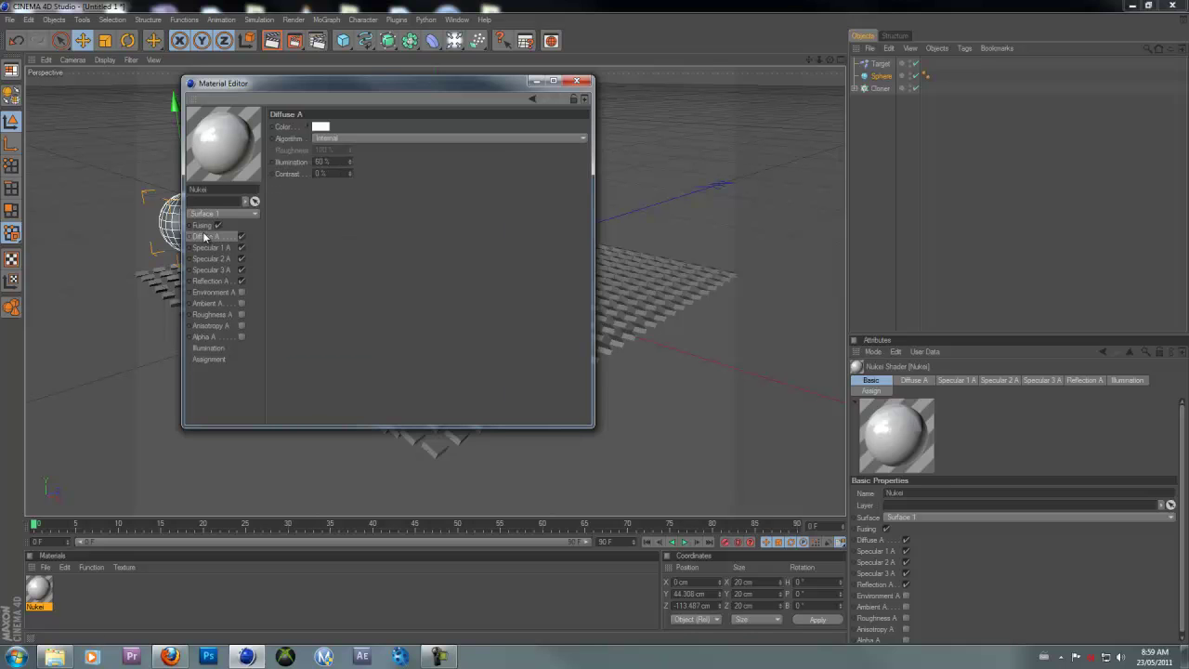
click(320, 126)
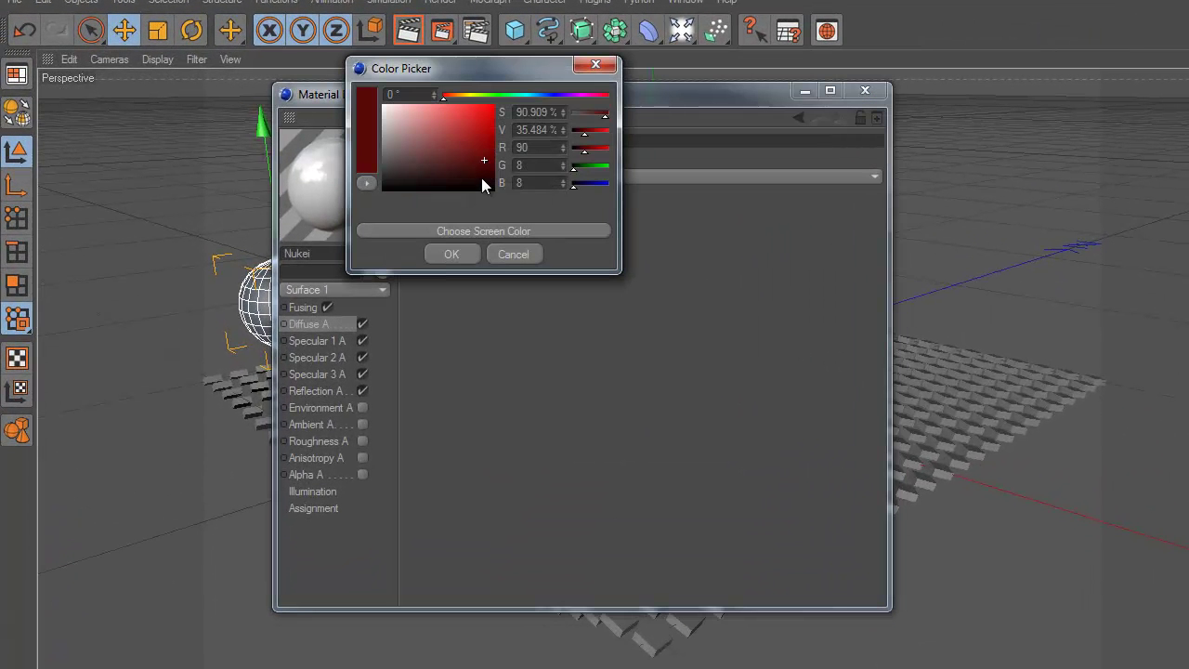
drag(474, 181, 794, 71)
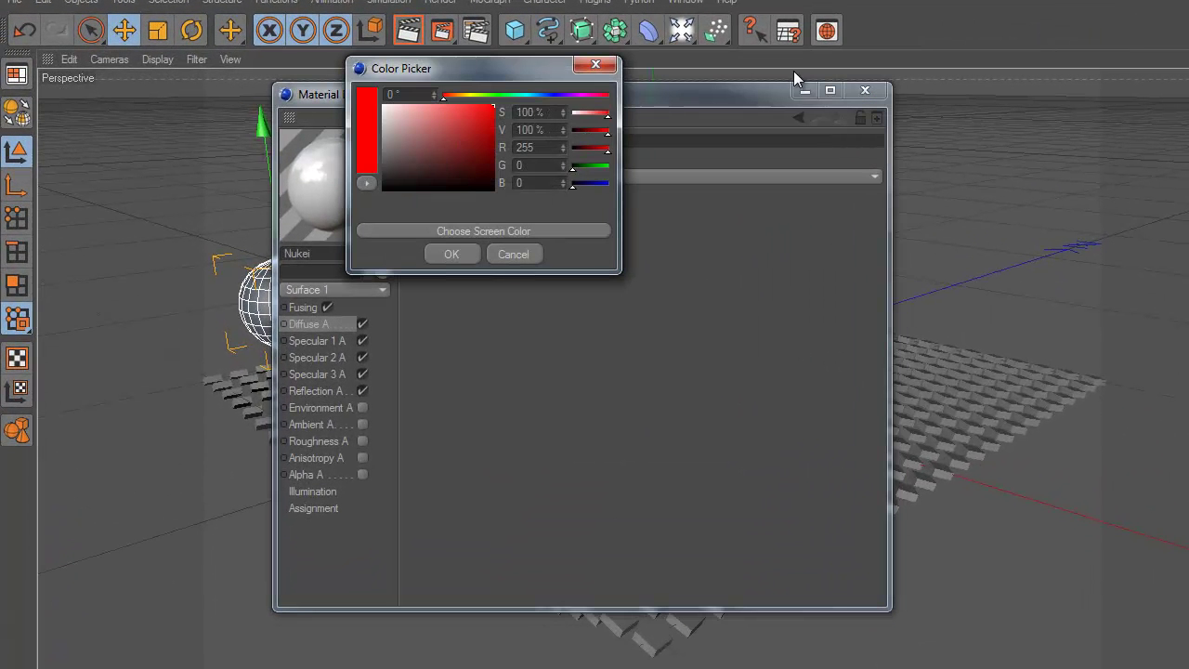
click(463, 251)
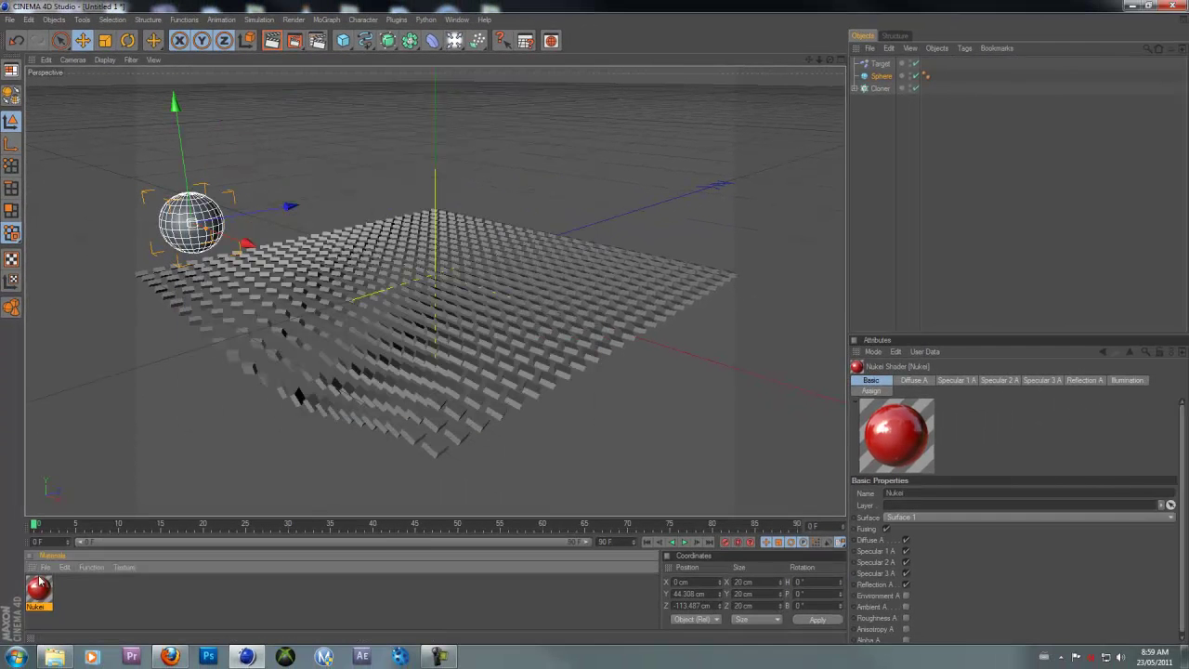
Step: Apply the red Nukei material to the sphere, undoing an accidental duplicate sphere
drag(39, 584, 211, 213)
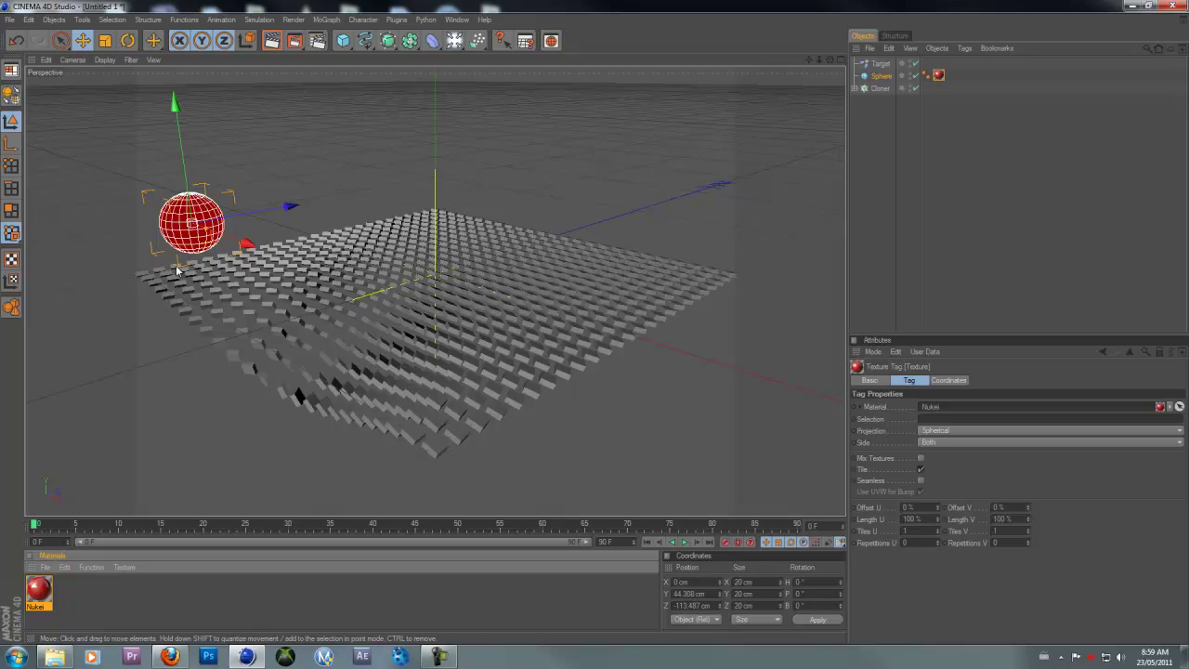
key(ctrl+c)
key(ctrl+v)
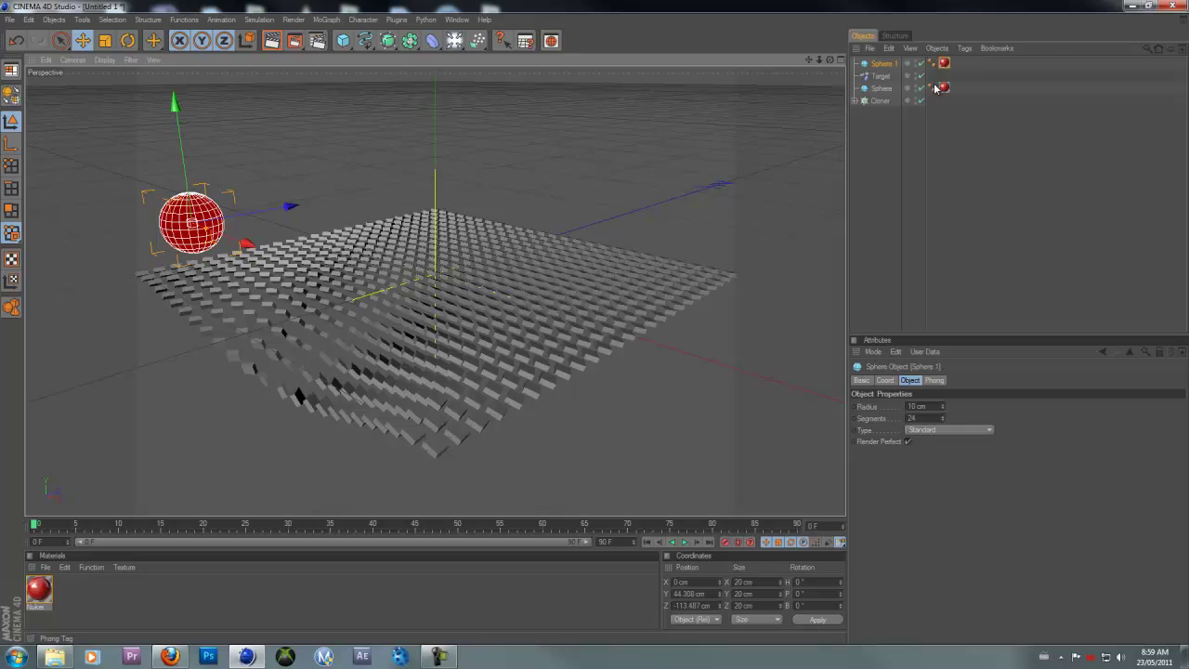
key(ctrl+z)
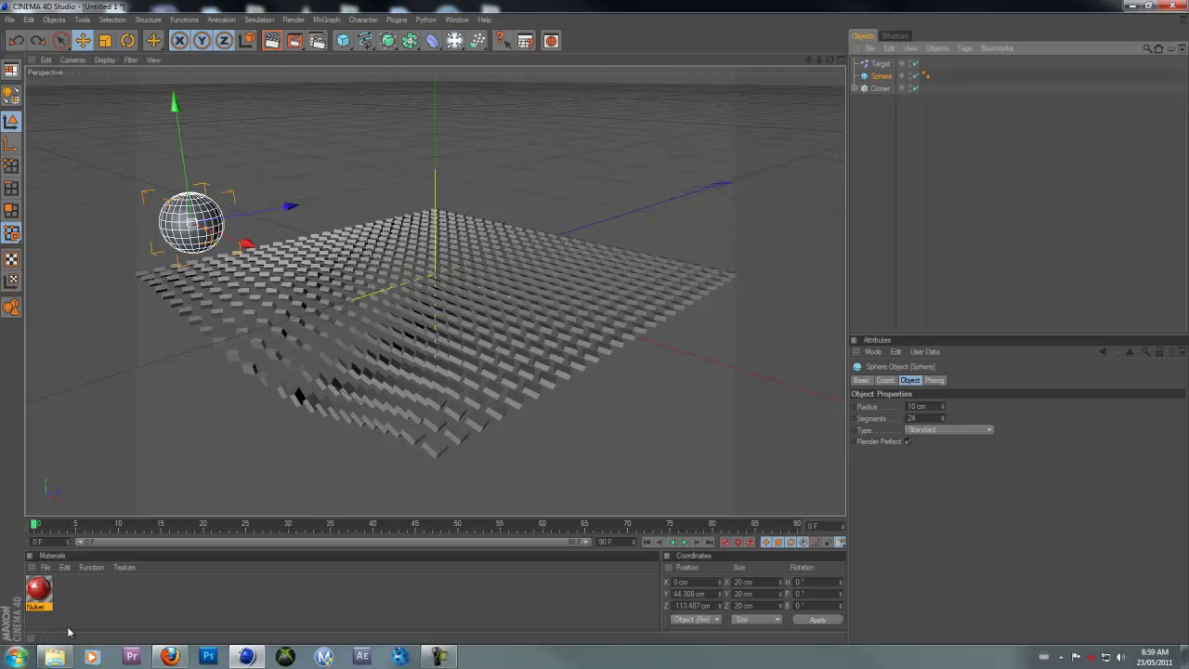
drag(38, 588, 182, 237)
Step: Open and dismiss the Nukei material's context menu, then select and deselect the cloner
click(71, 592)
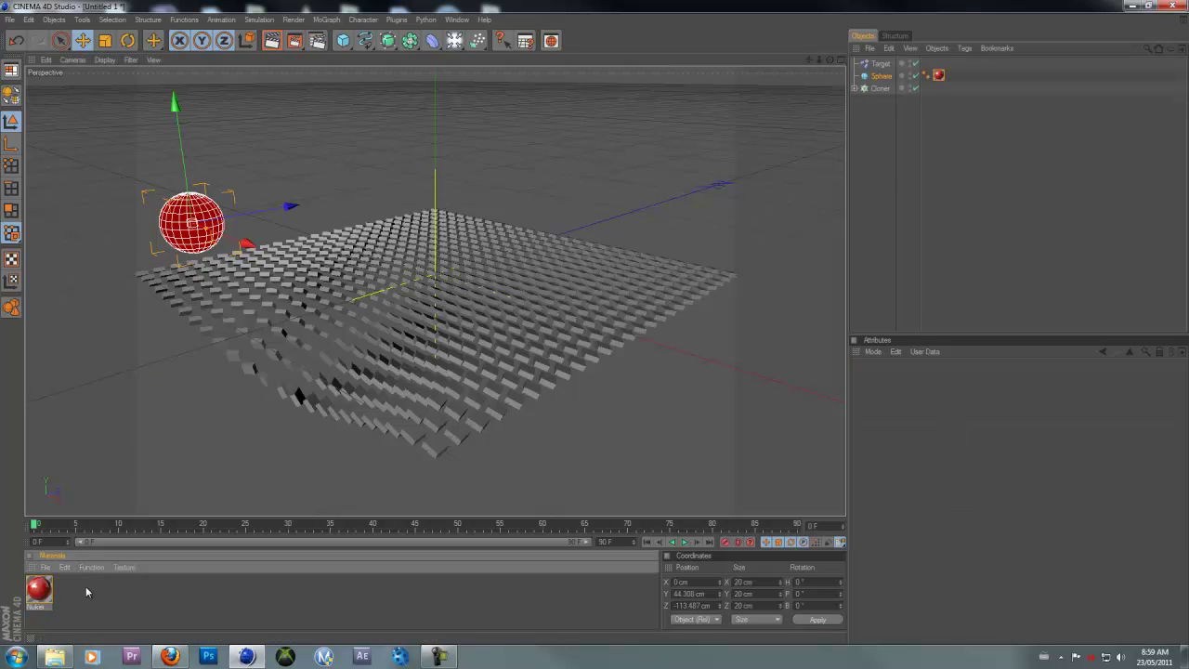
click(38, 590)
right_click(38, 590)
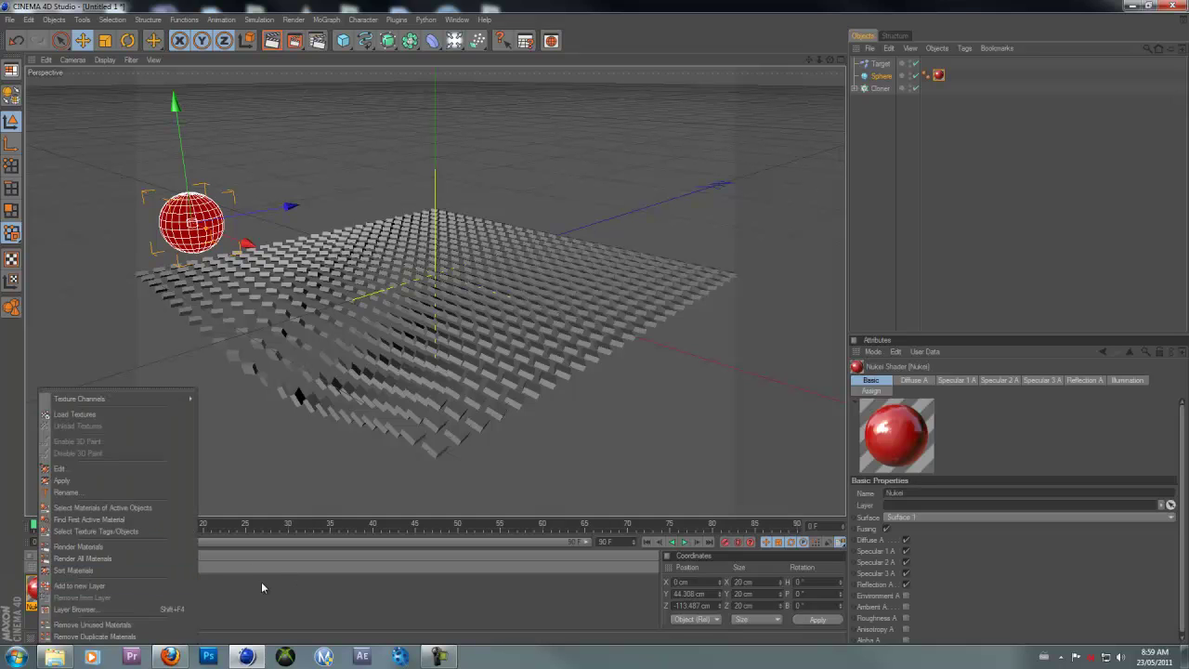
click(317, 630)
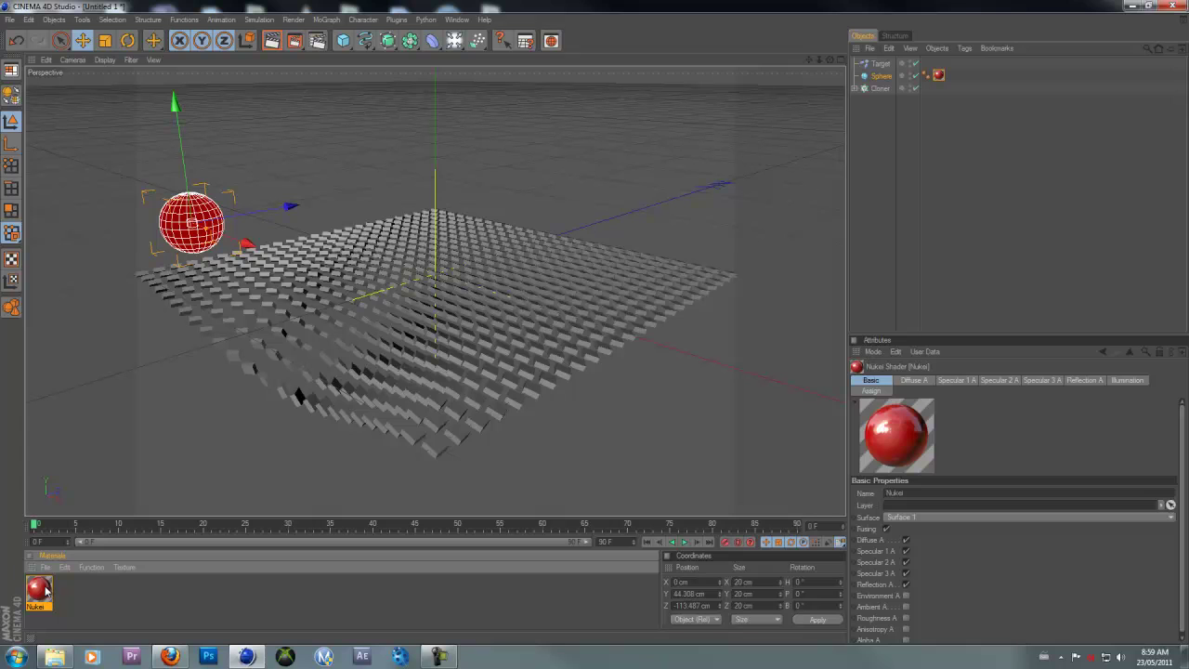
click(489, 360)
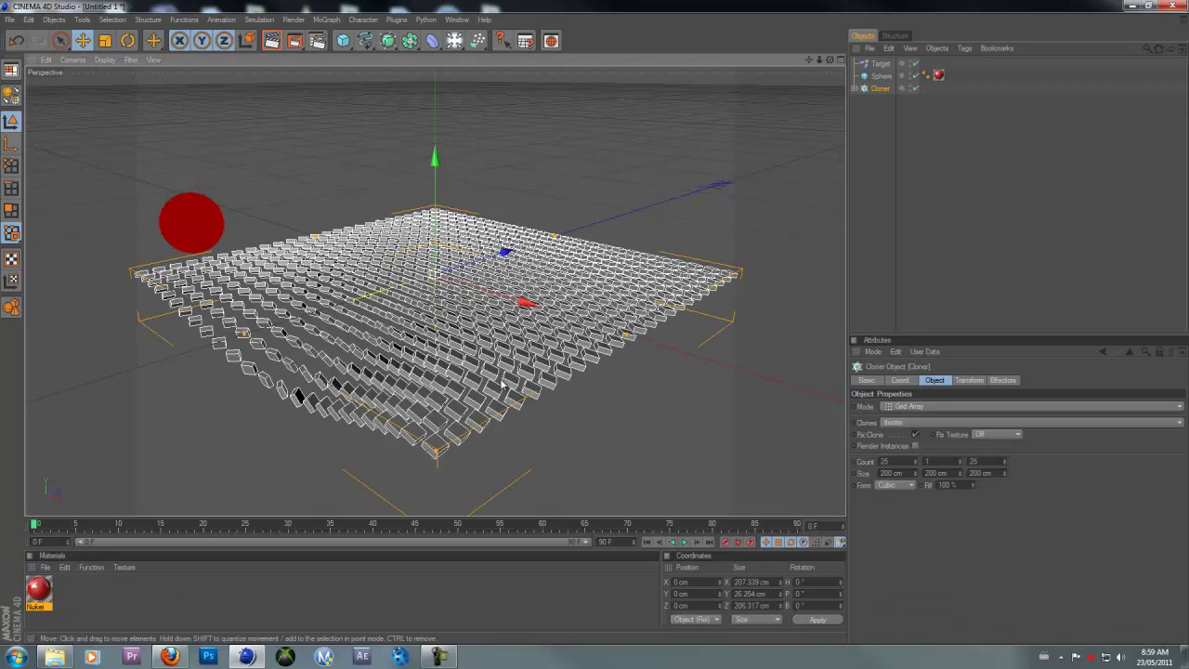
click(39, 597)
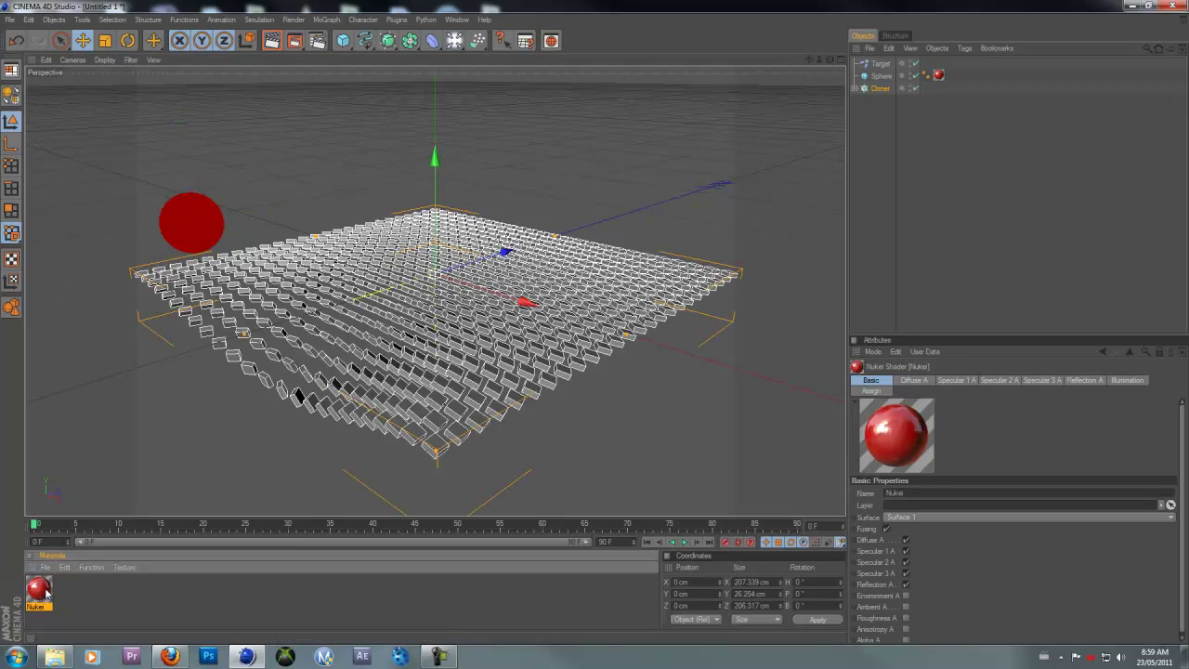
click(143, 459)
Step: Duplicate the red Nukei material
click(42, 600)
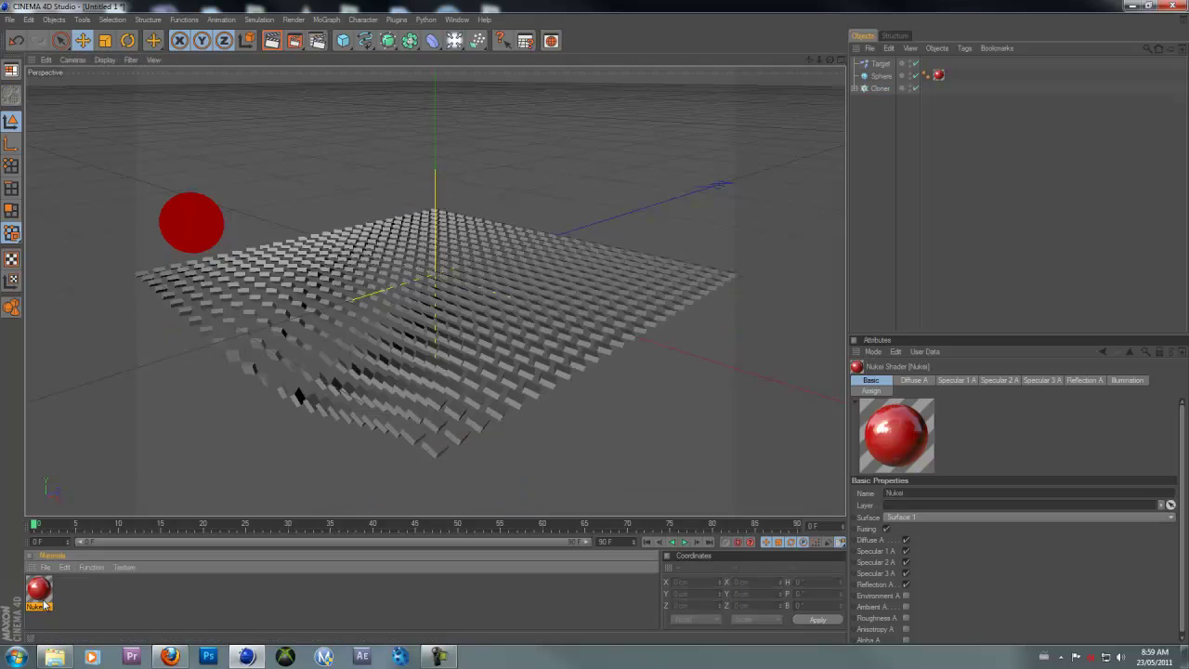
key(ctrl+c)
key(ctrl+v)
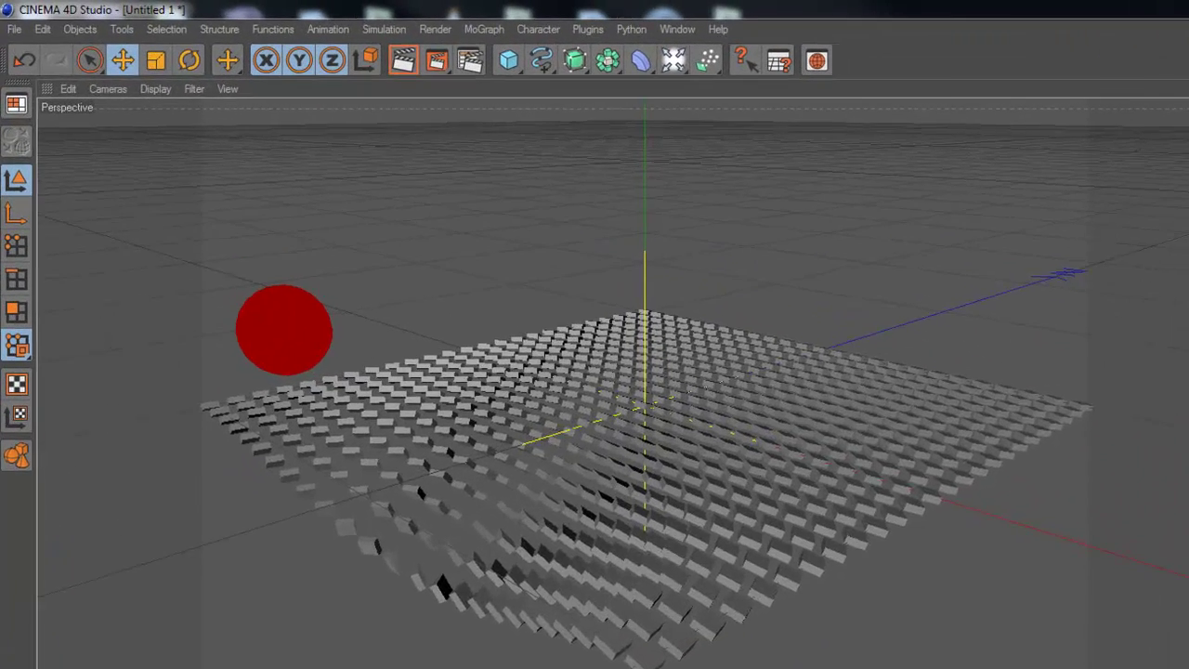
Step: Recolour the copy yellow, apply it to the cloned cubes, and render a preview
double_click(36, 593)
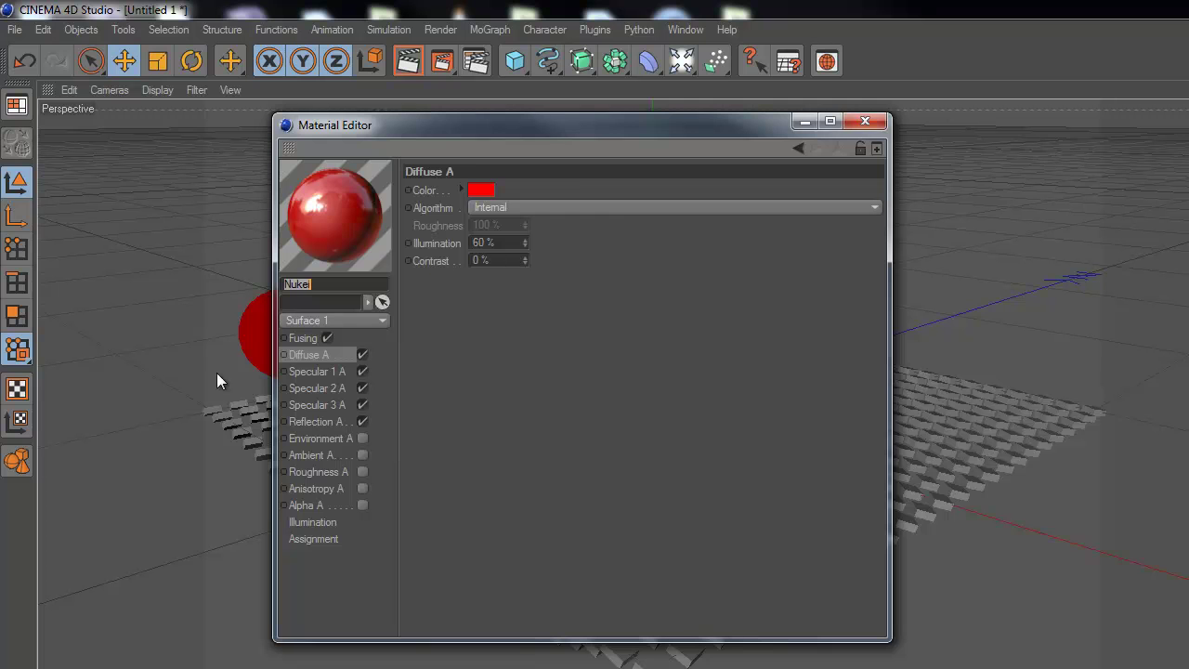
click(481, 190)
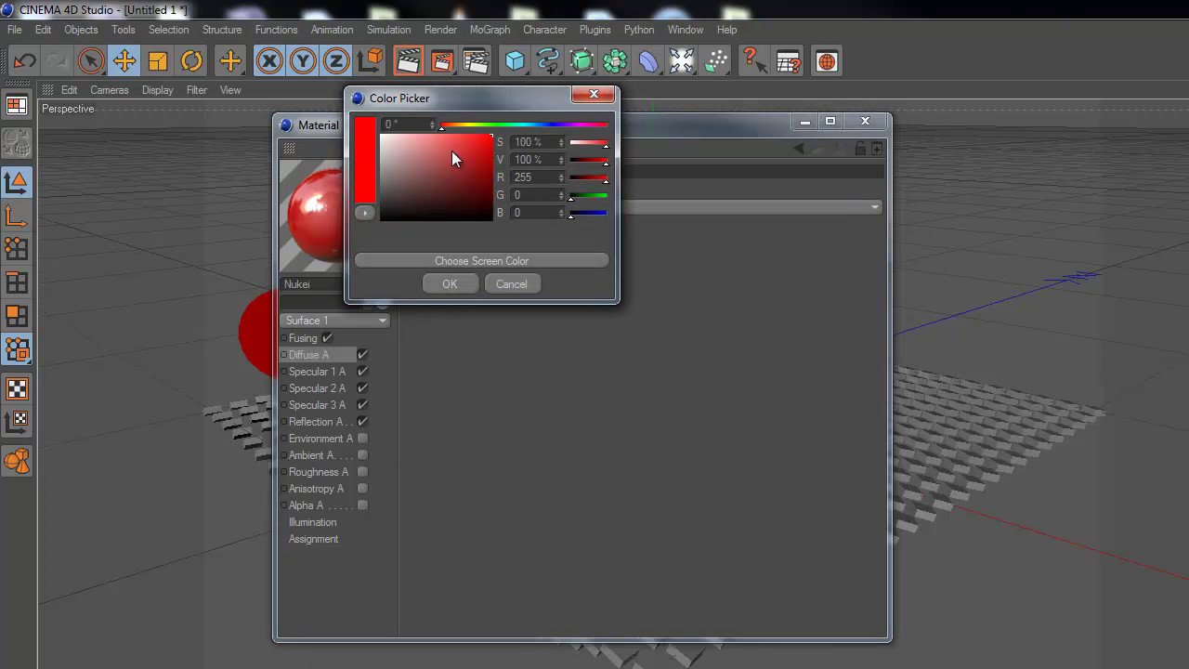
mouse_move(489, 126)
mouse_down()
mouse_move(460, 126)
mouse_move(469, 121)
mouse_up()
click(472, 281)
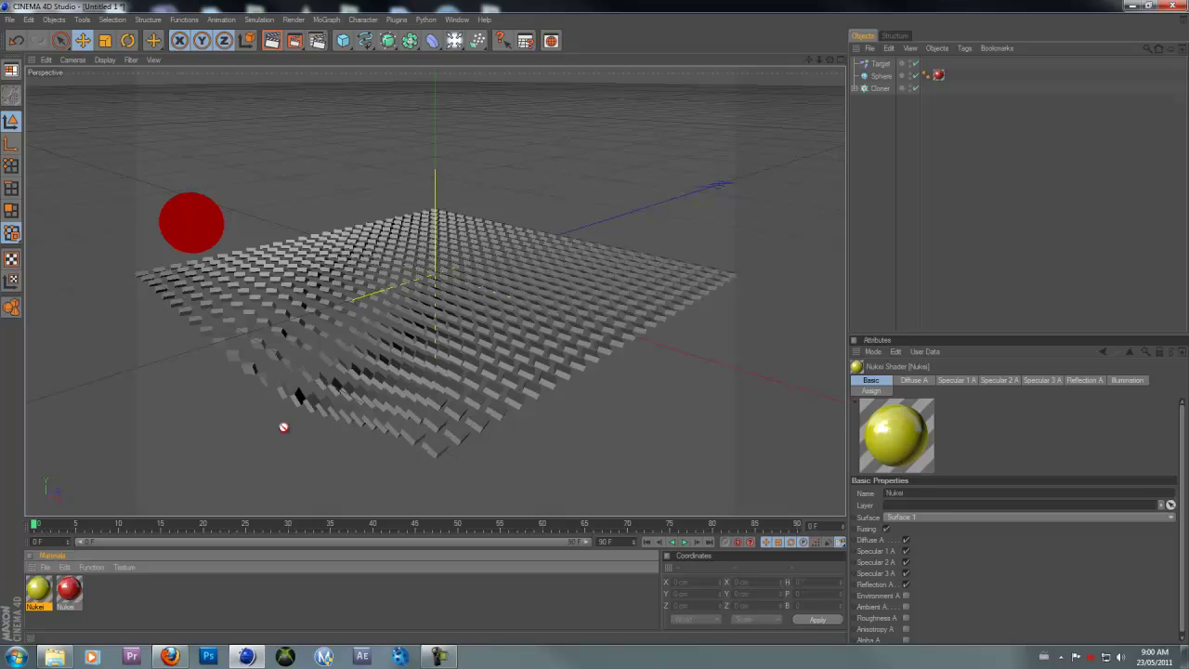
drag(30, 595, 325, 397)
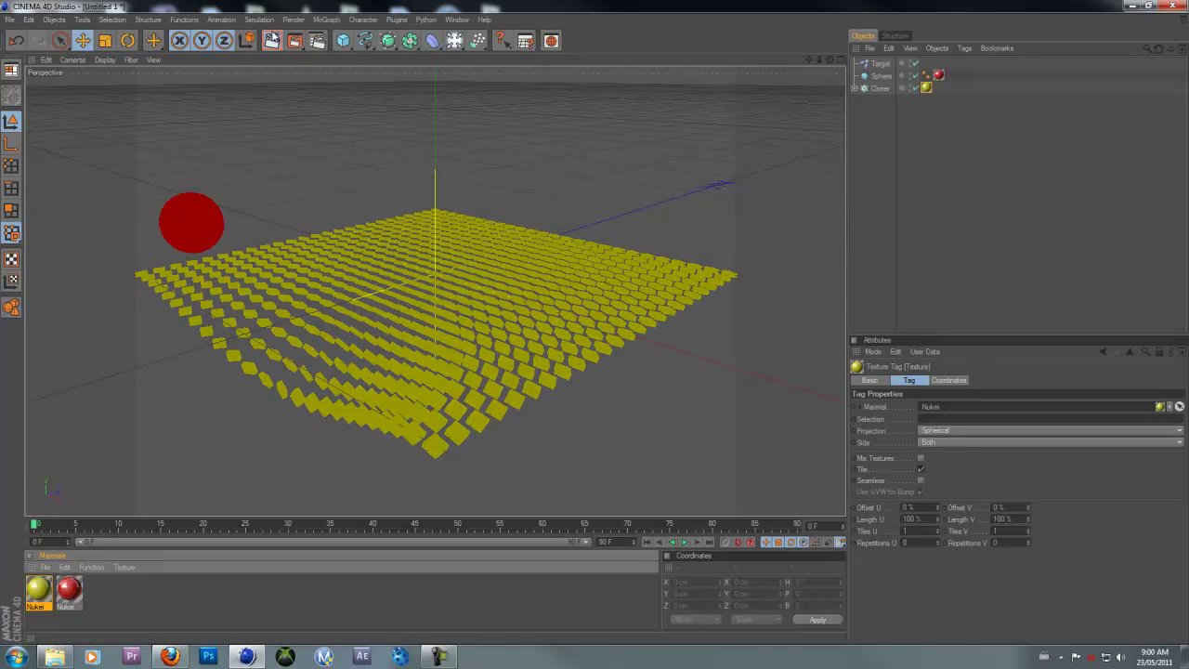
click(272, 39)
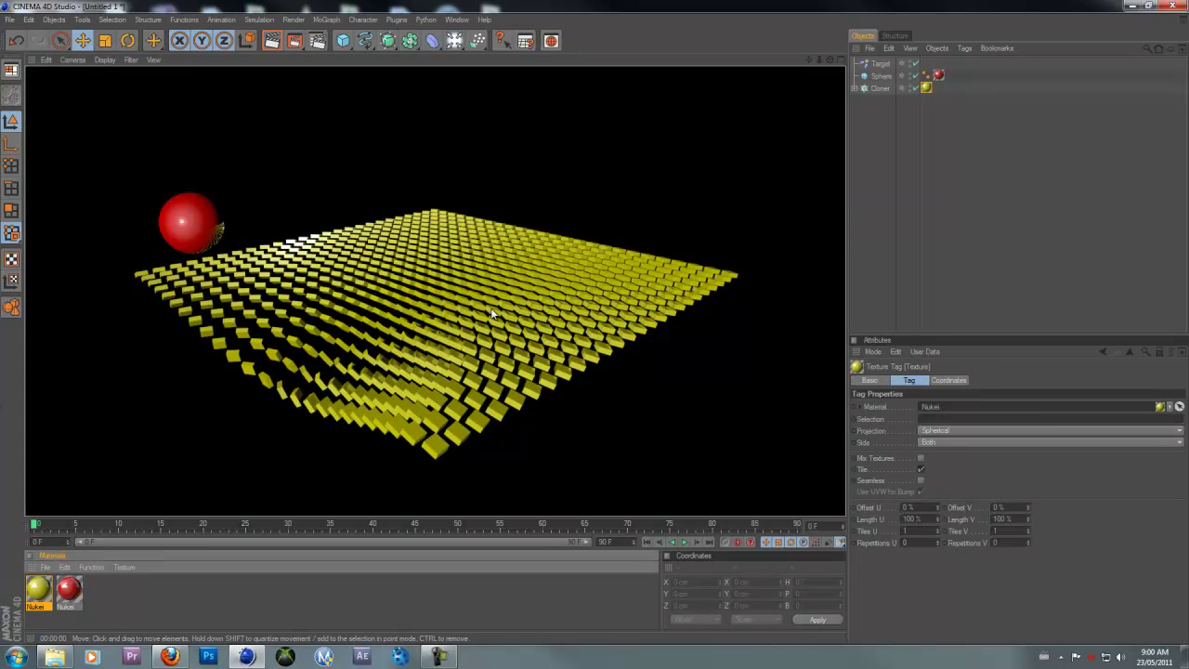
Step: Drag the sphere left past the grid's corner and switch on Auto Keyframing
click(186, 263)
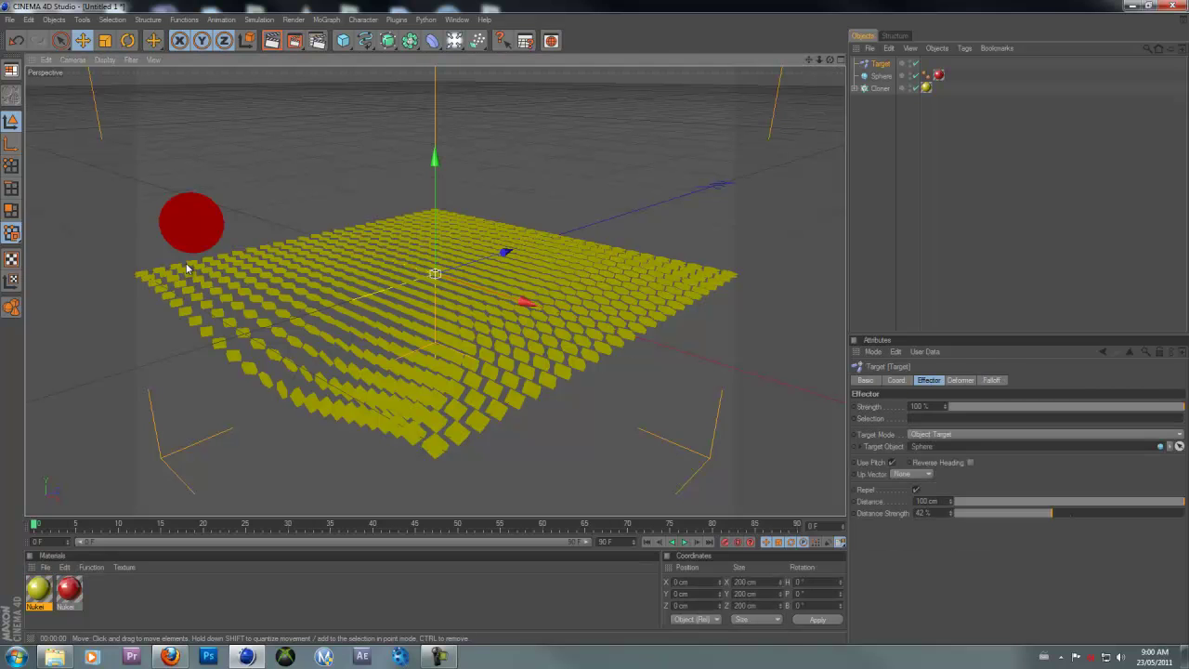
click(203, 228)
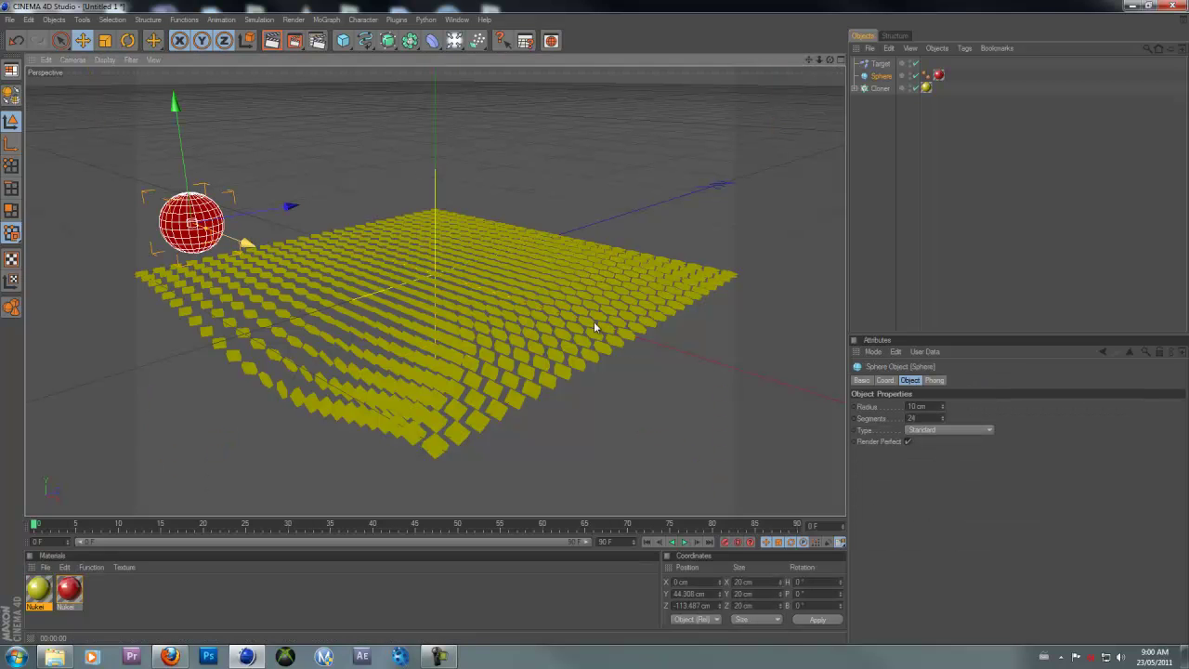
drag(578, 314, 535, 286)
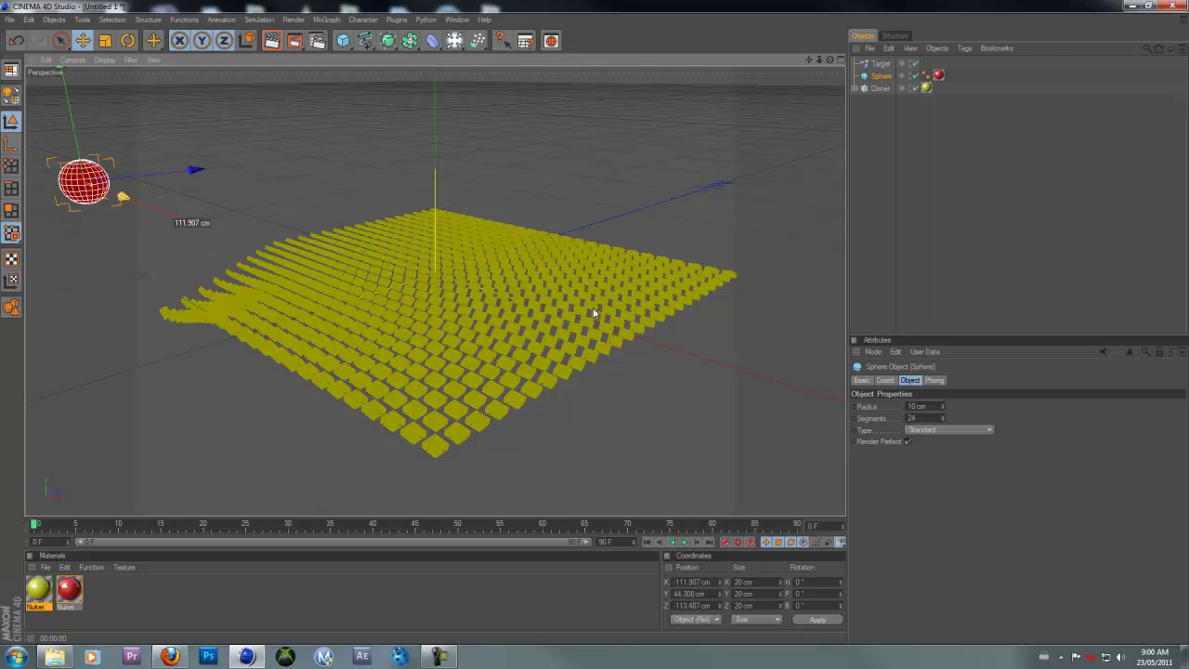
drag(593, 318, 621, 345)
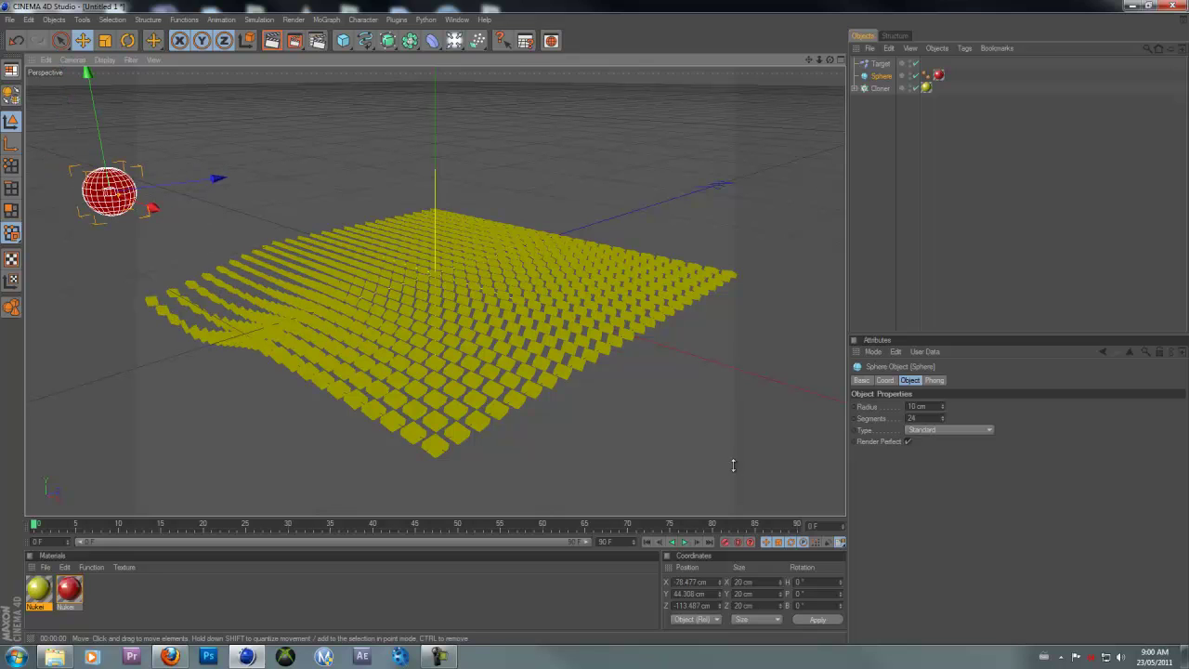
click(739, 543)
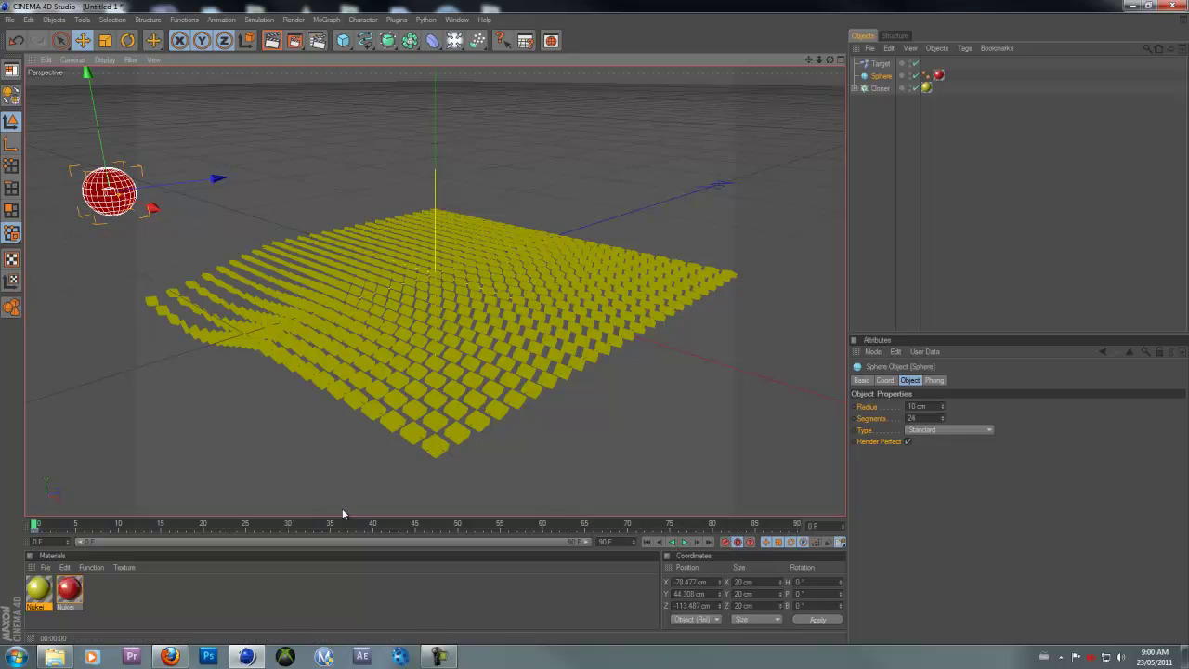
Step: Keyframe the sphere at grid centre (frame 20), right side (40), far side (60) and upper-left (80)
click(205, 521)
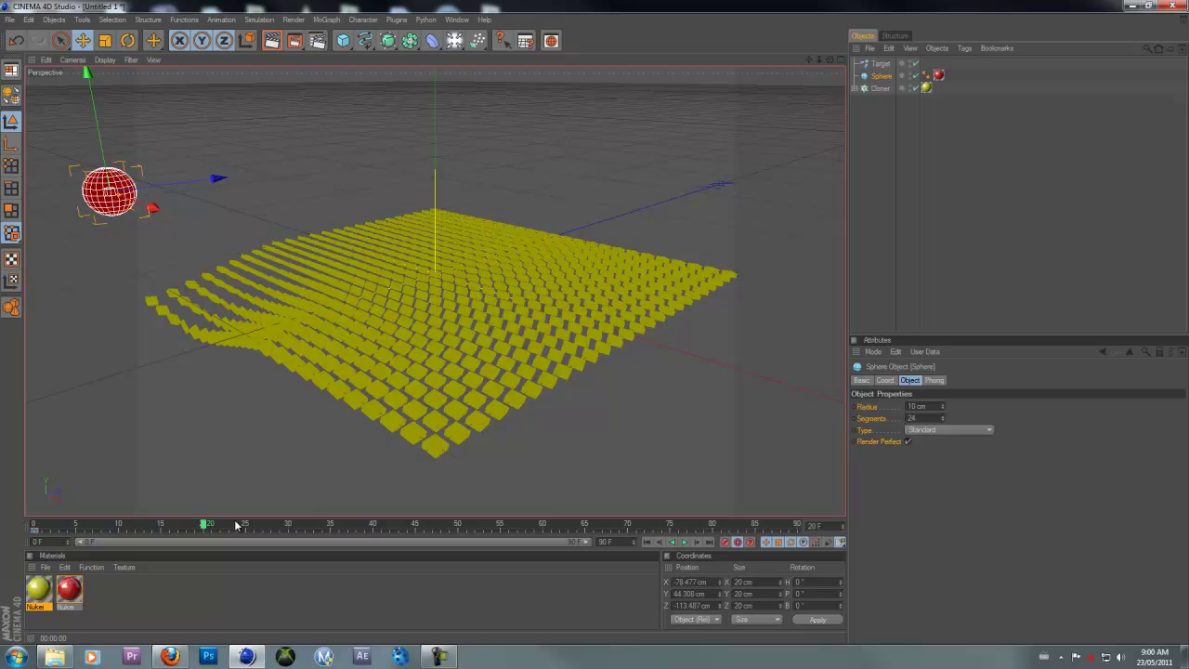
mouse_move(153, 207)
mouse_down()
mouse_move(599, 326)
mouse_move(767, 390)
mouse_up()
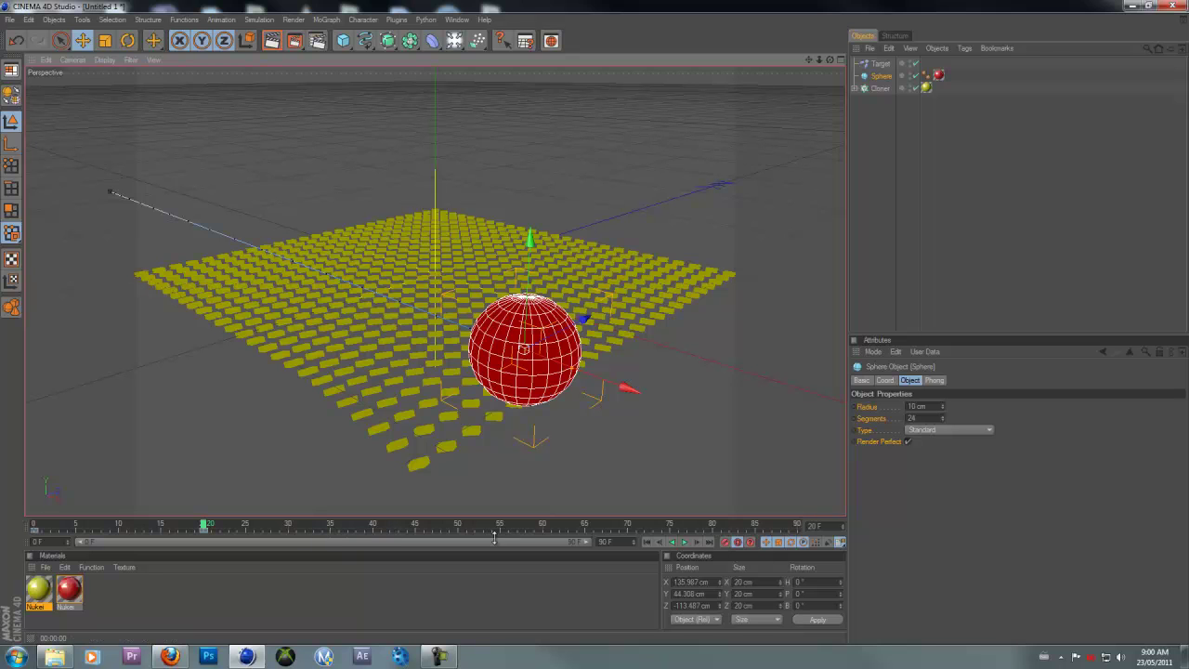
click(372, 527)
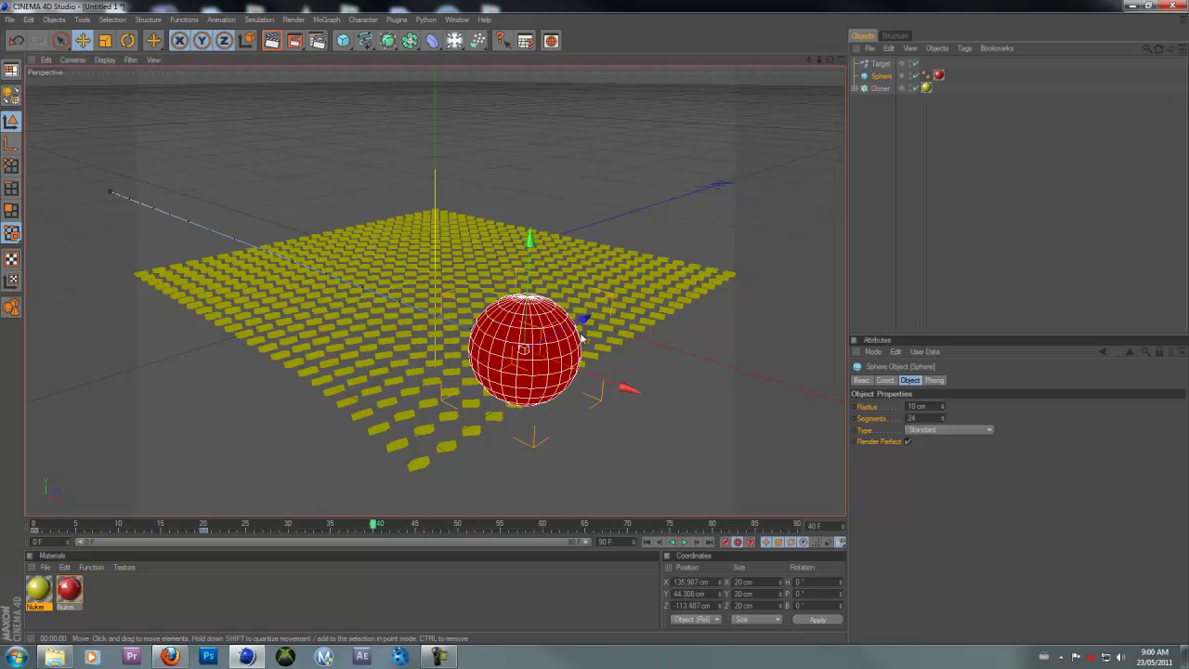
drag(587, 325, 597, 319)
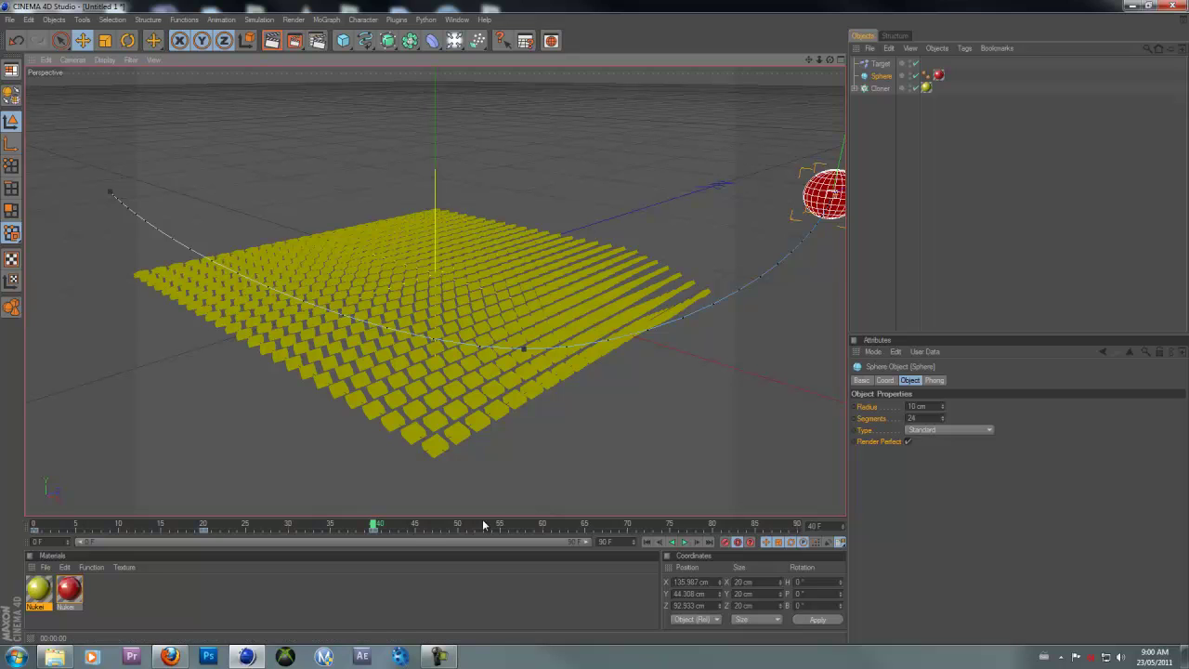
click(545, 527)
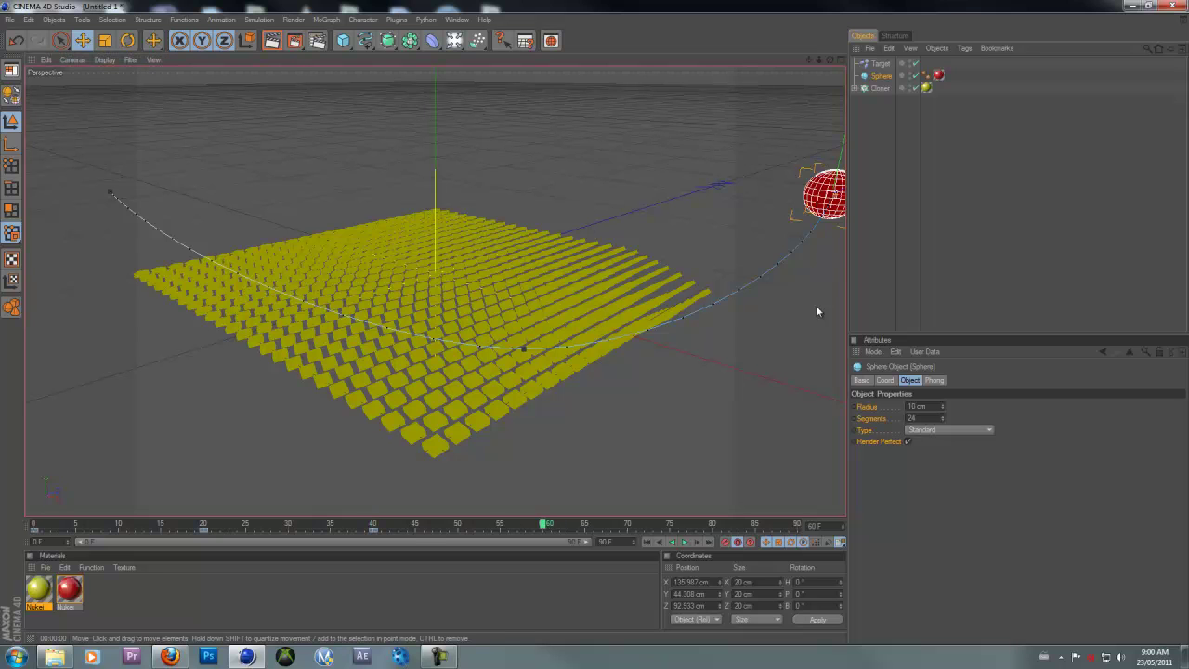
scroll(814, 222, down, 1)
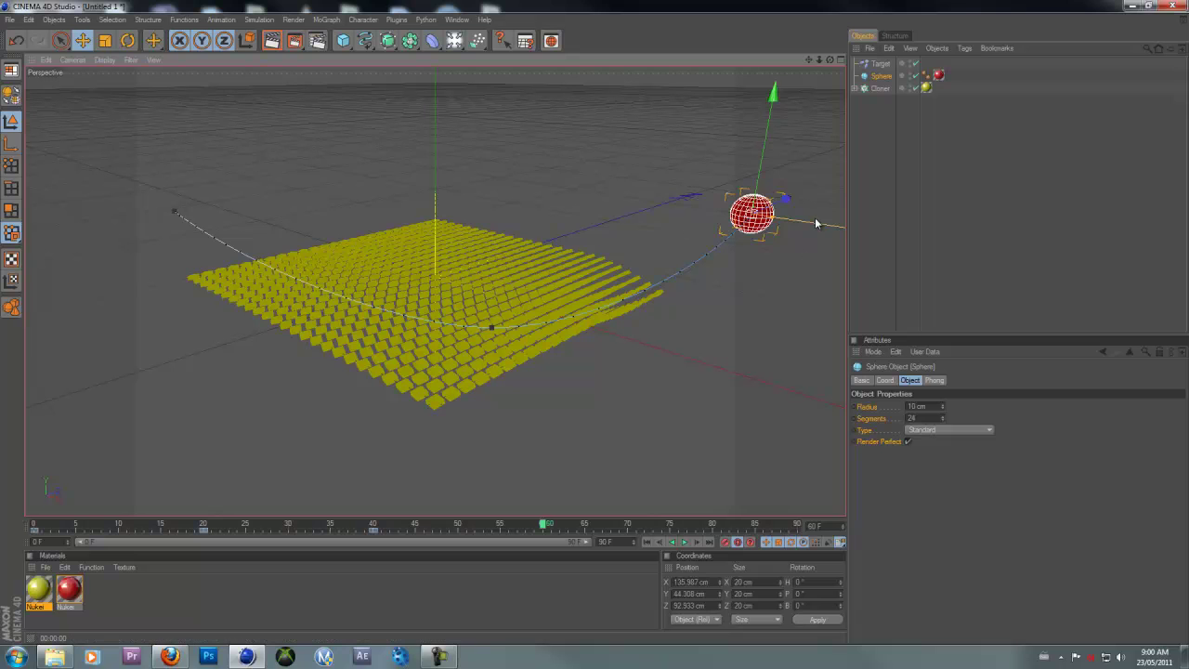
drag(815, 217, 590, 320)
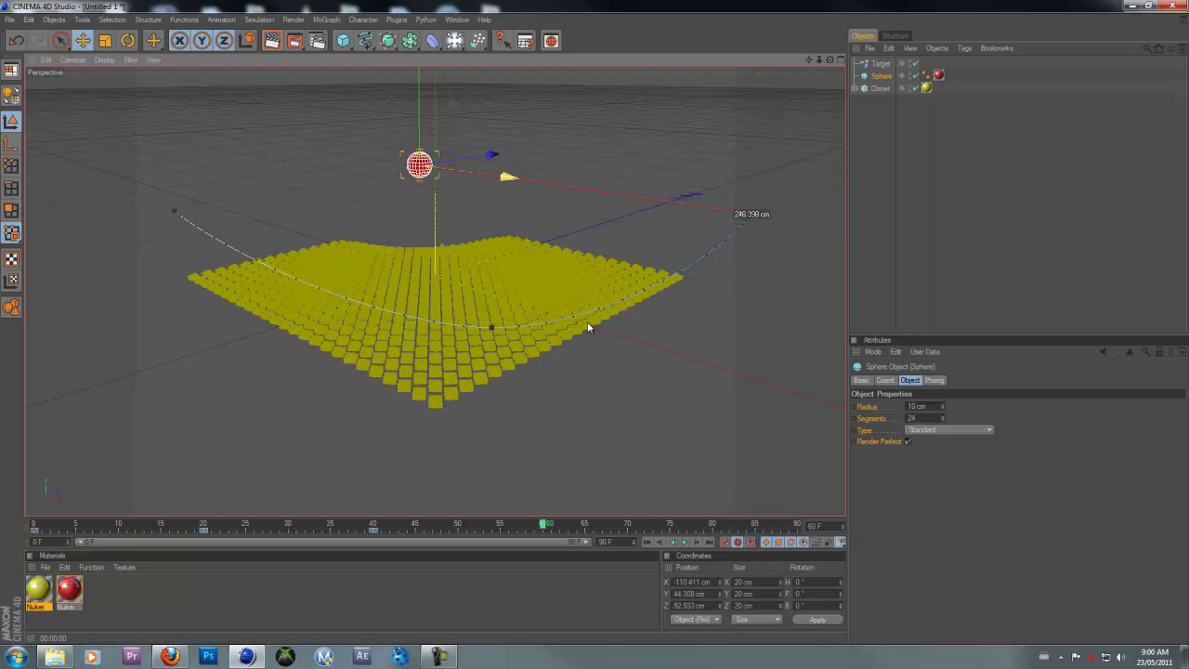
scroll(743, 340, up, 2)
scroll(732, 339, up, 2)
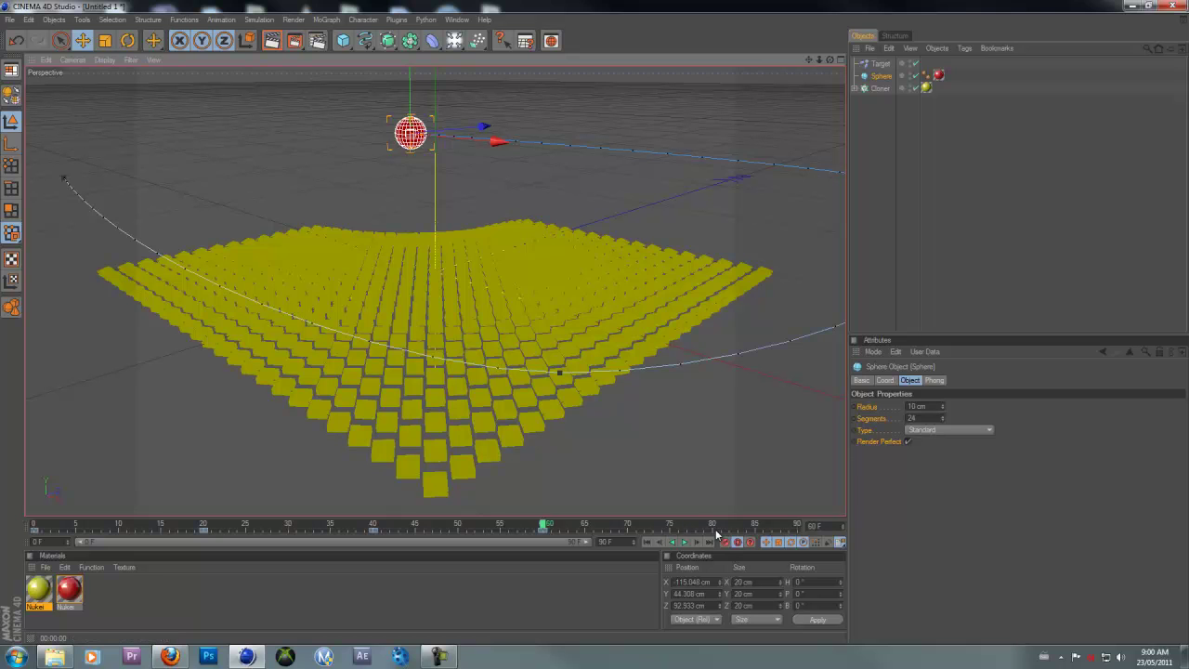
click(712, 527)
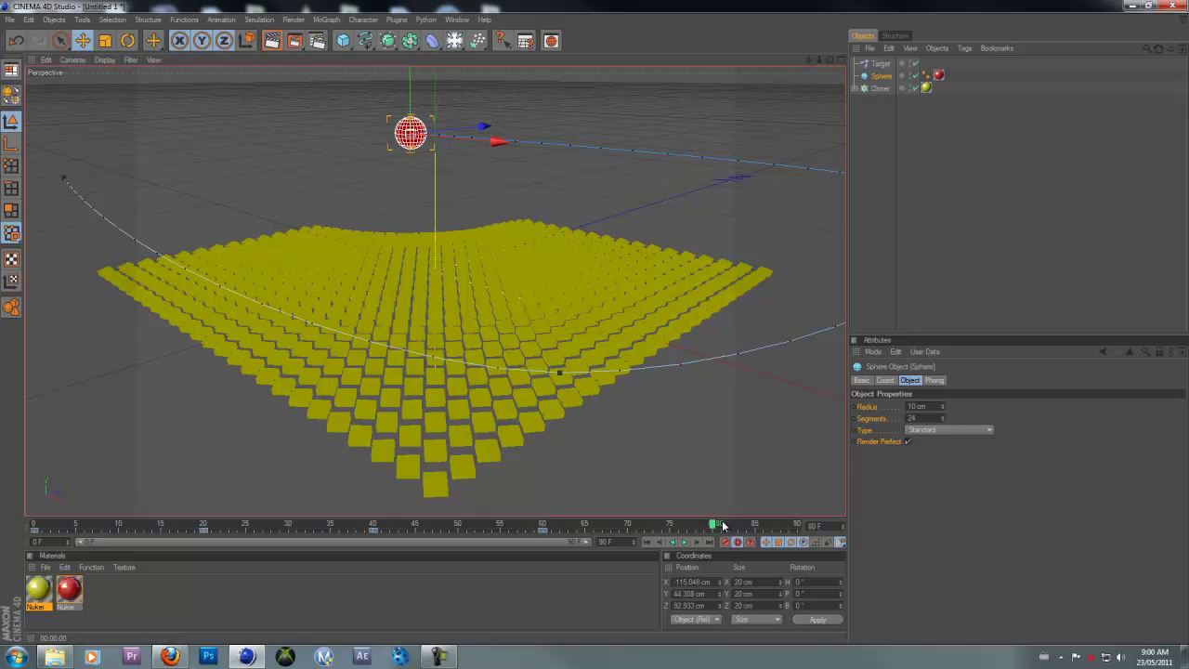
drag(499, 131, 595, 322)
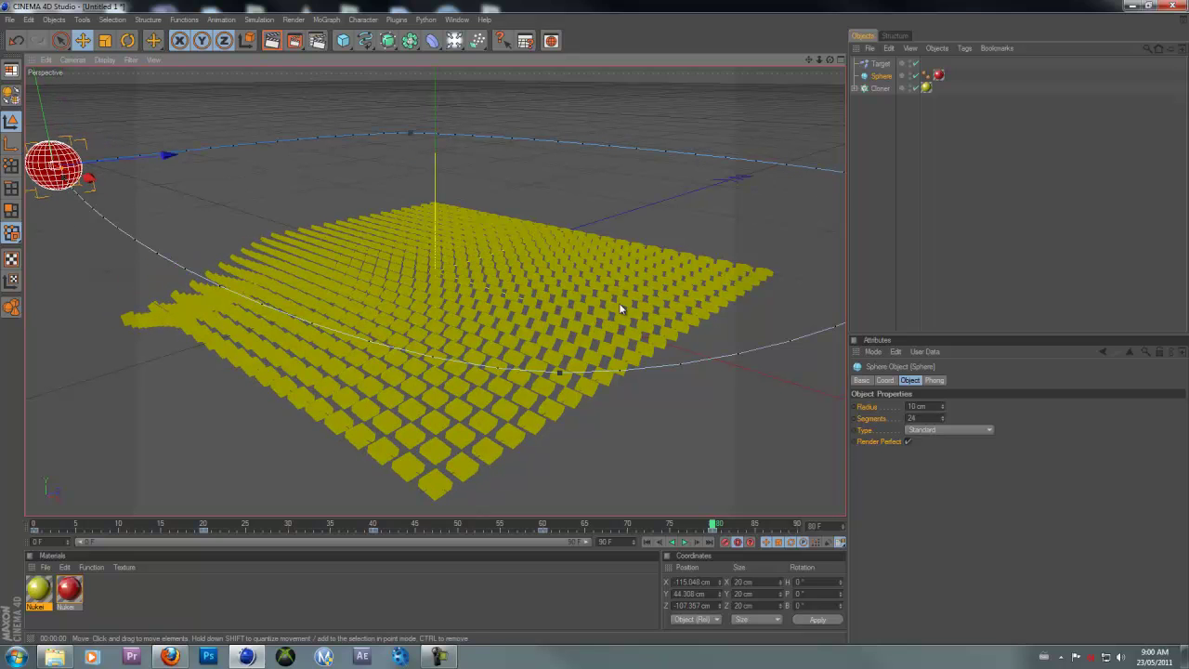
Step: Play the sphere animation and extend the preview range end to about frame 175
click(724, 543)
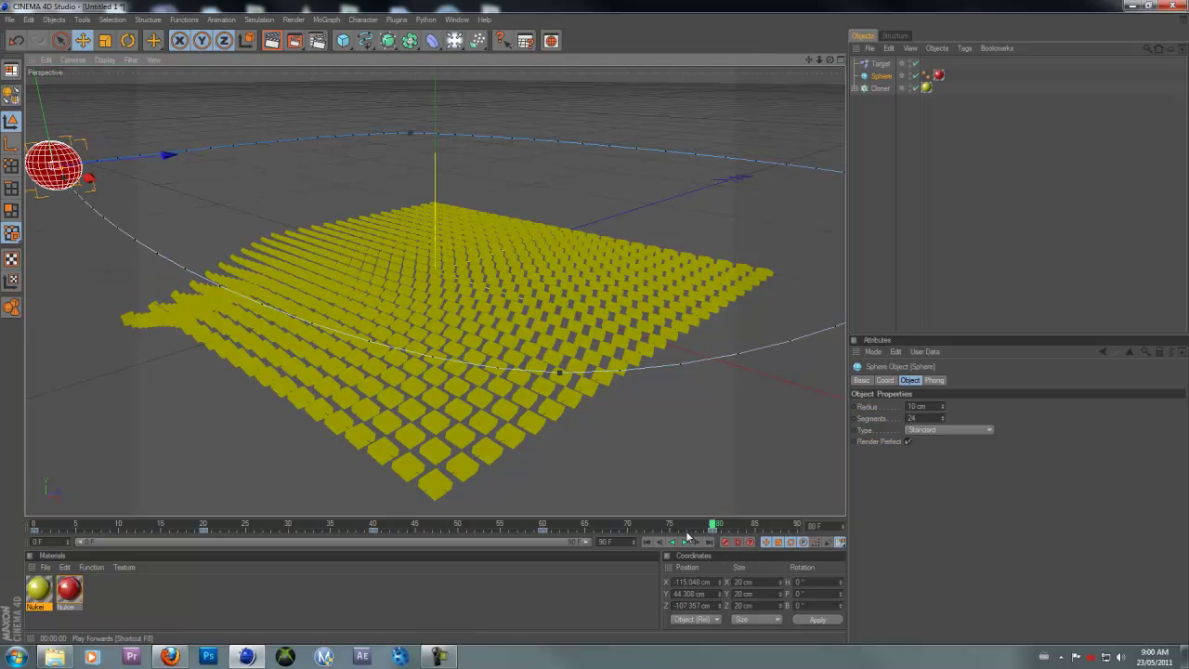
click(686, 542)
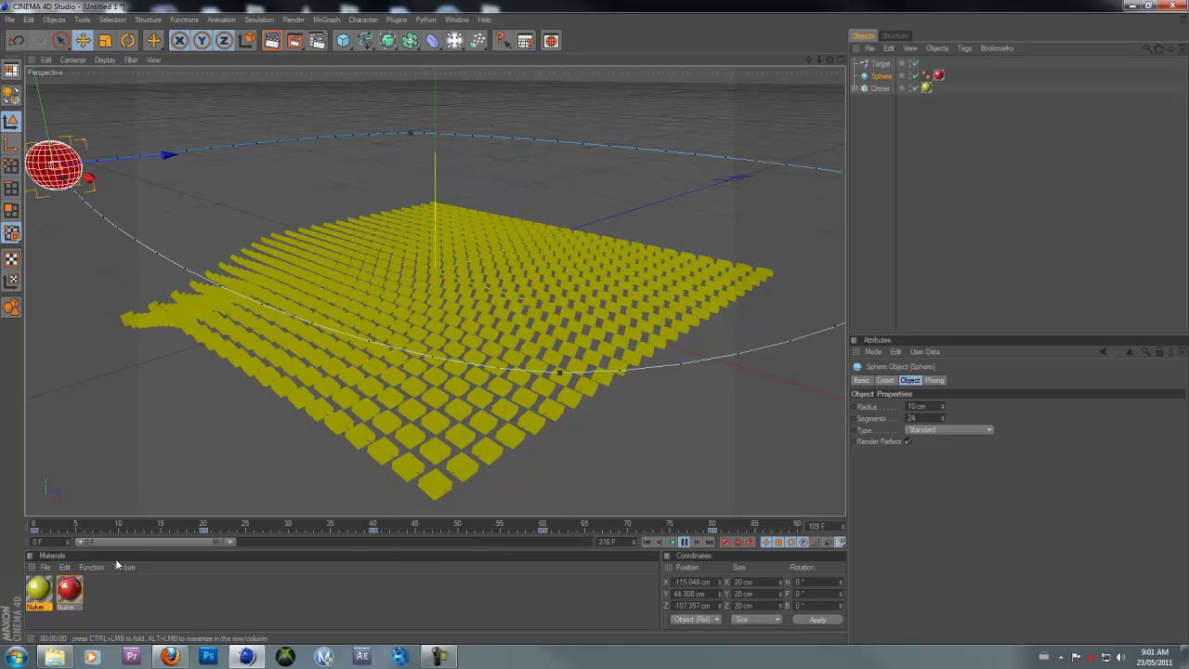
drag(232, 543, 633, 545)
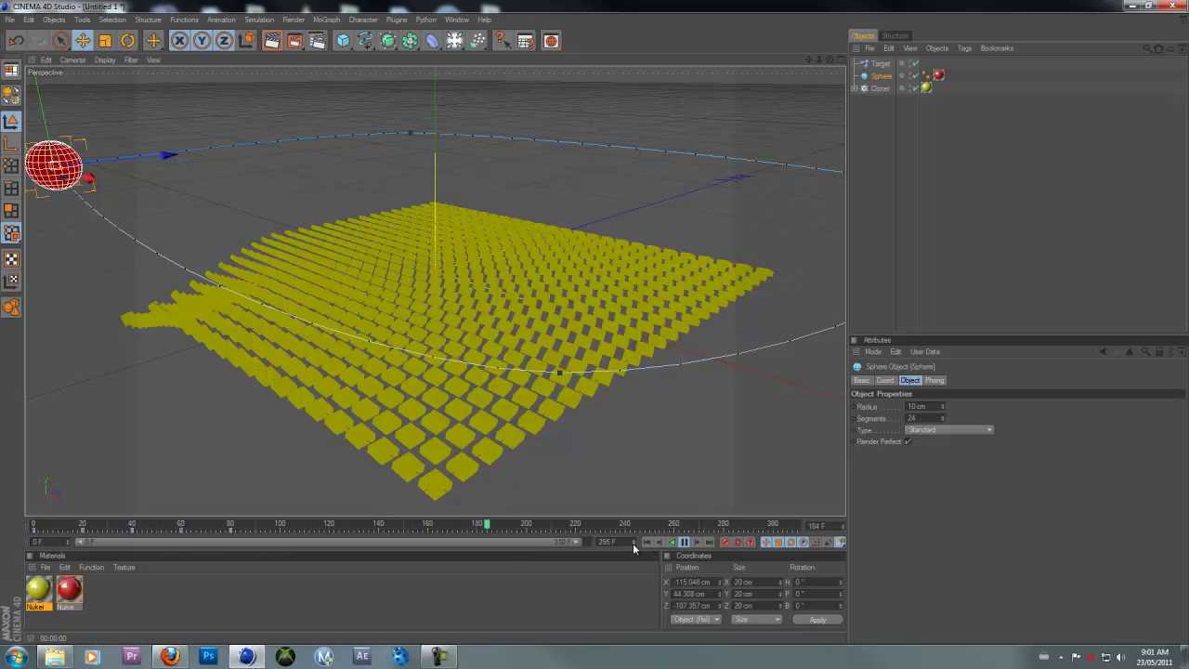
drag(633, 543, 633, 543)
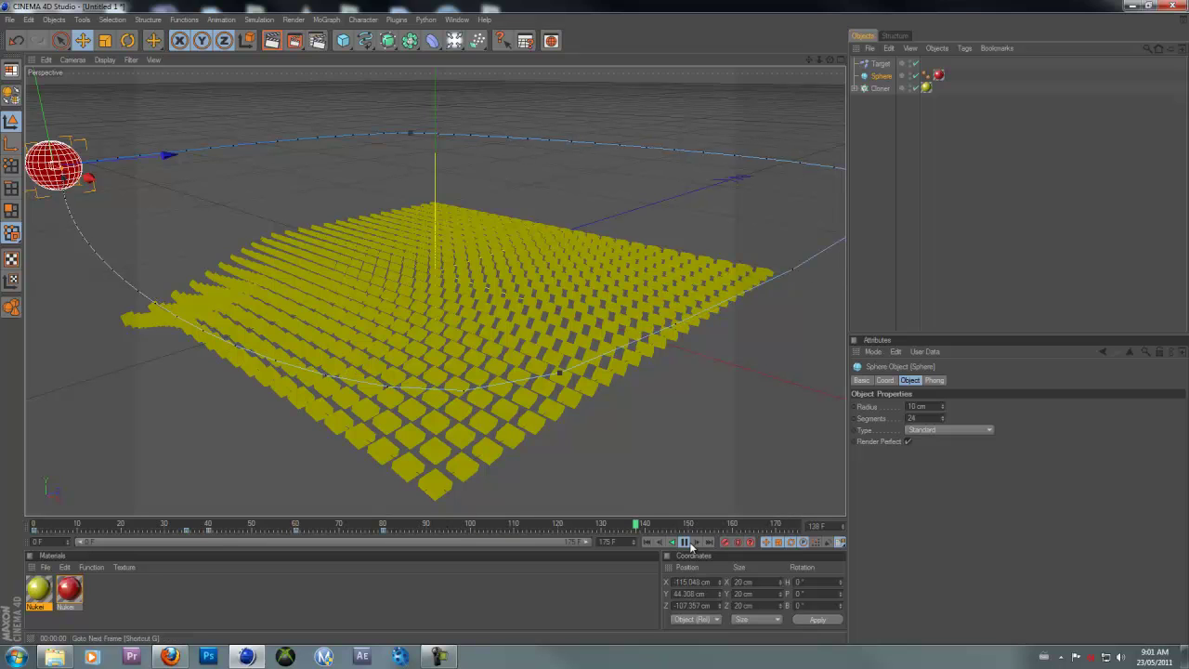
Step: Stop and replay the animation, then render the active view of the yellow cube grid
key(F8)
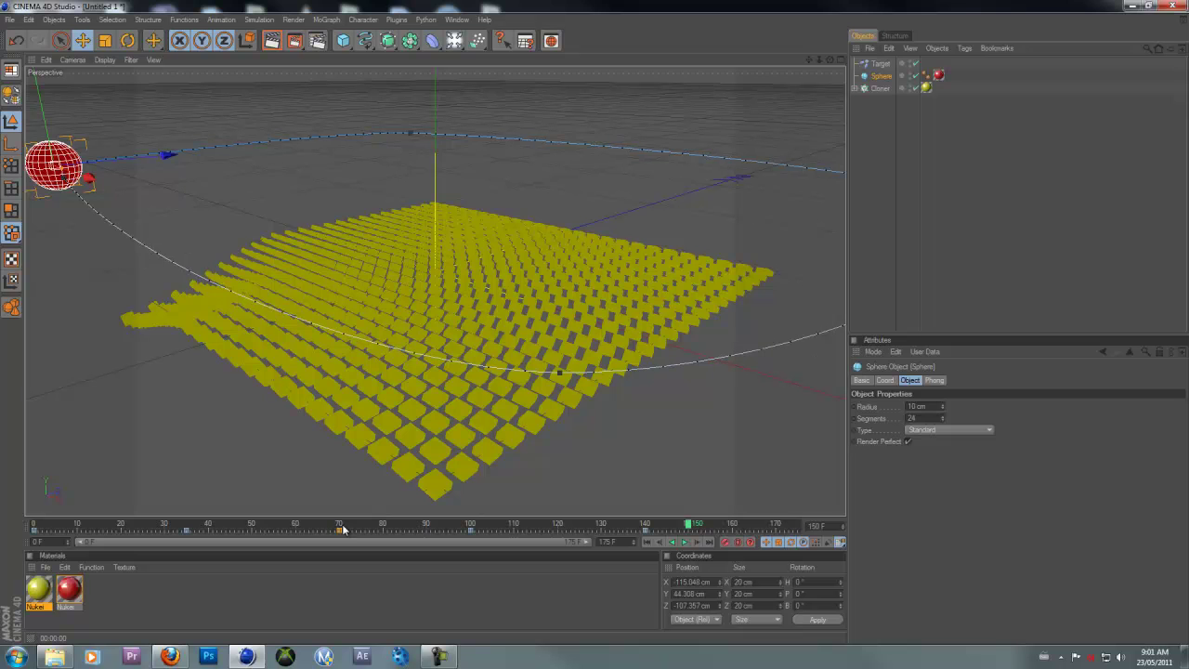
click(684, 544)
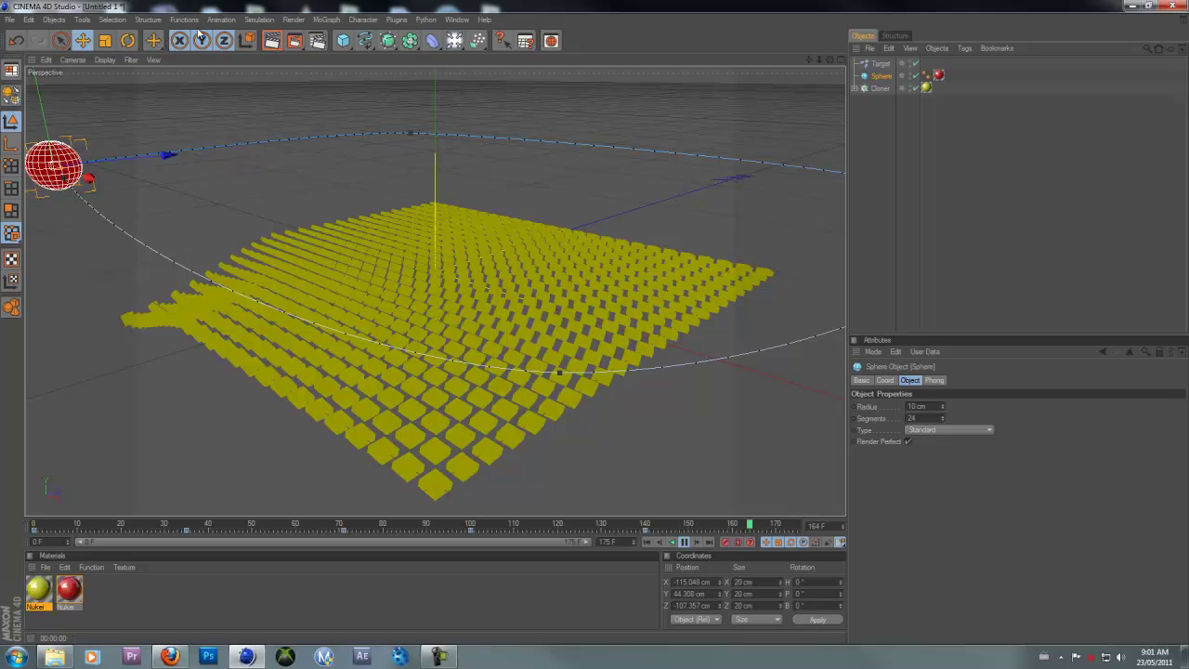
click(271, 40)
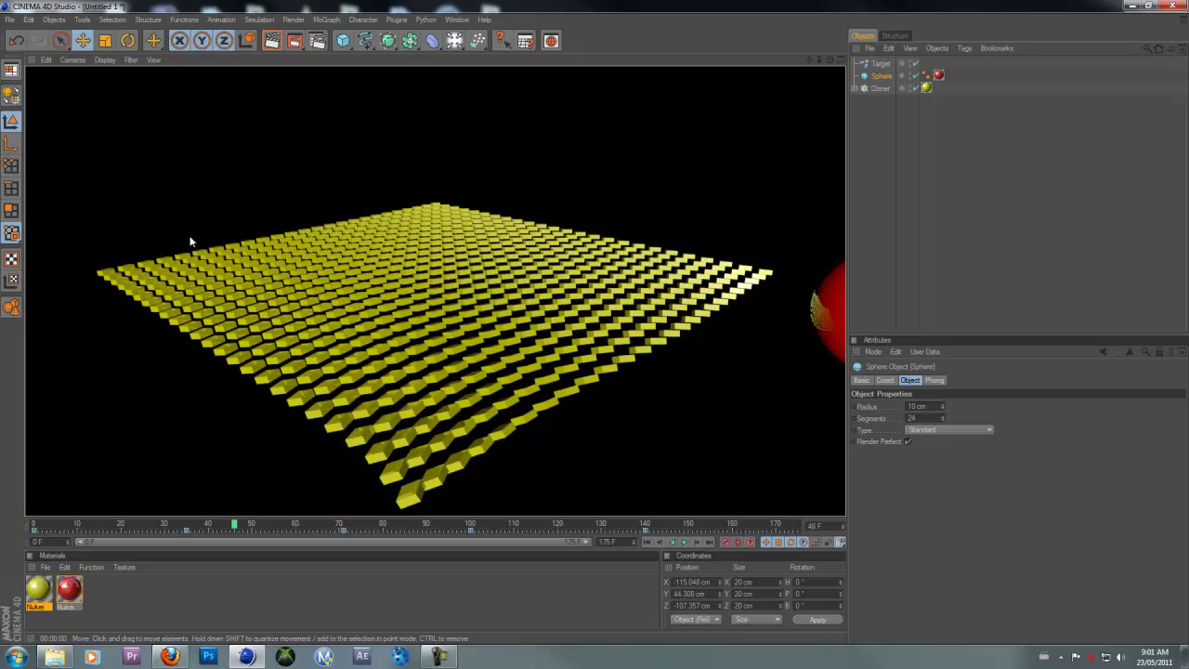